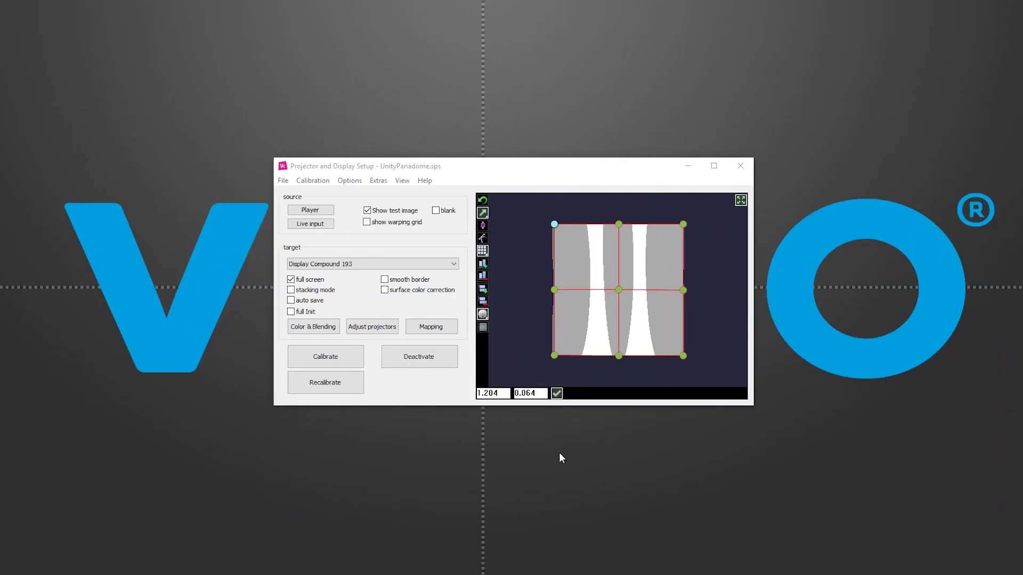
Step: Export the Display Compound 193 calibration mapping in VWF format with the file name Panadome3D
{"action": "left_click", "coordinate": [283, 181]}
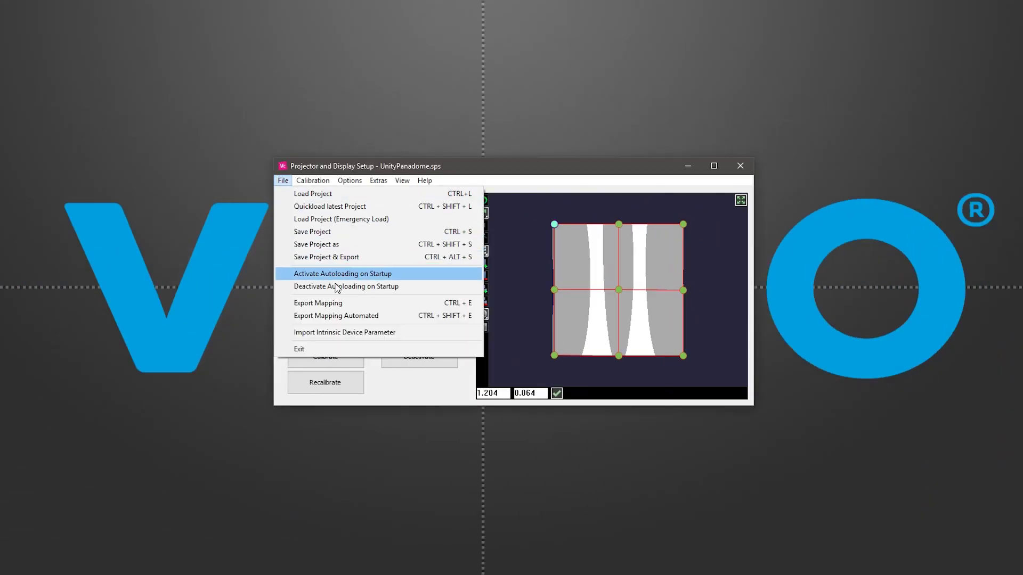
{"action": "left_click", "coordinate": [349, 304]}
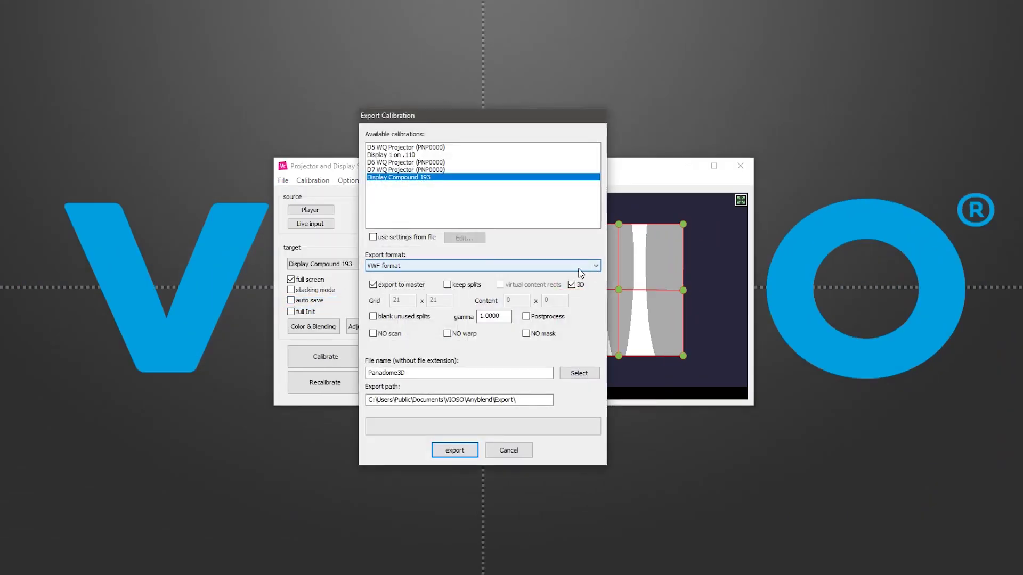
{"action": "left_click", "coordinate": [589, 266]}
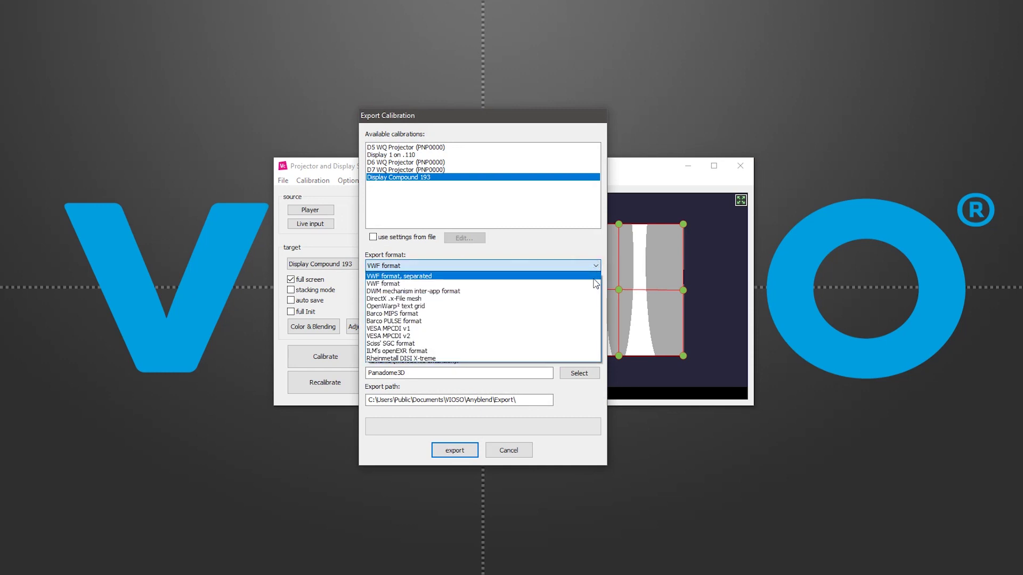
{"action": "left_click", "coordinate": [593, 284]}
{"action": "left_click", "coordinate": [431, 374]}
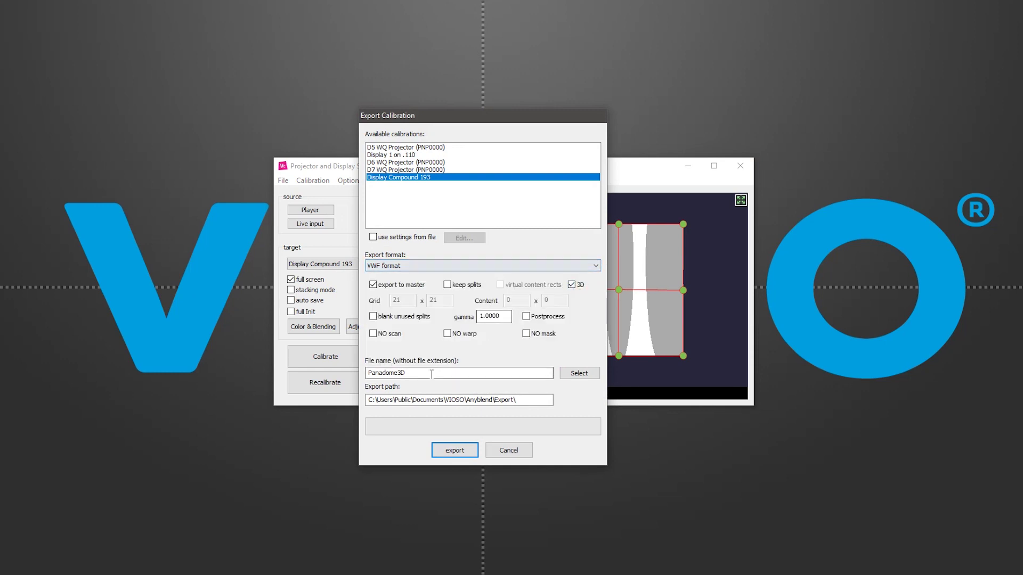
{"action": "left_click", "coordinate": [455, 451]}
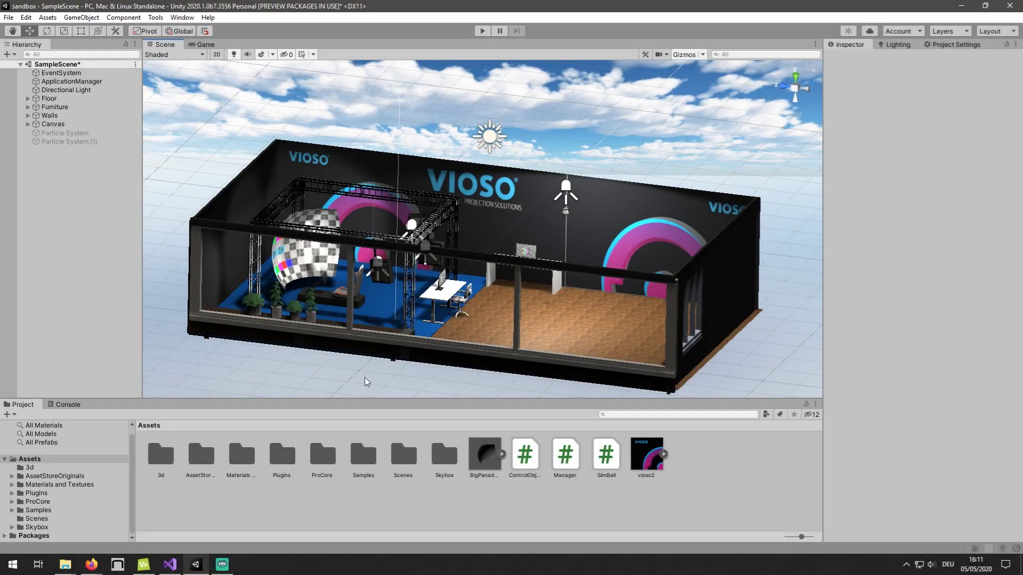
Step: Switch to Unity and import all files of the custom package VIOSO_Unity_Plugin_v1.1.unitypackage into the sandbox project
{"action": "left_click_drag", "start_coordinate": [366, 381], "coordinate": [305, 375], "text": "alt"}
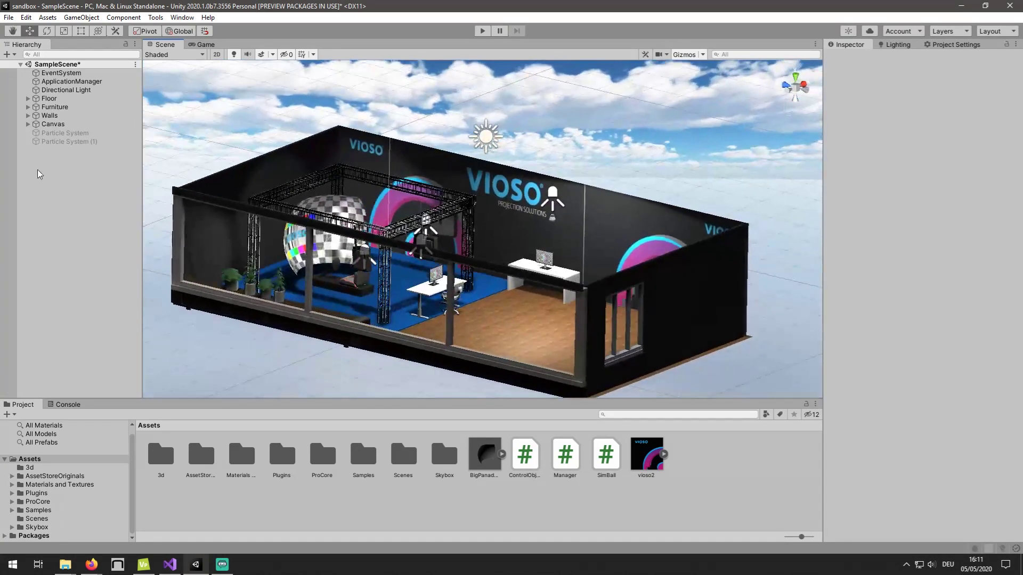
{"action": "left_click", "coordinate": [47, 17]}
{"action": "mouse_move", "coordinate": [63, 149]}
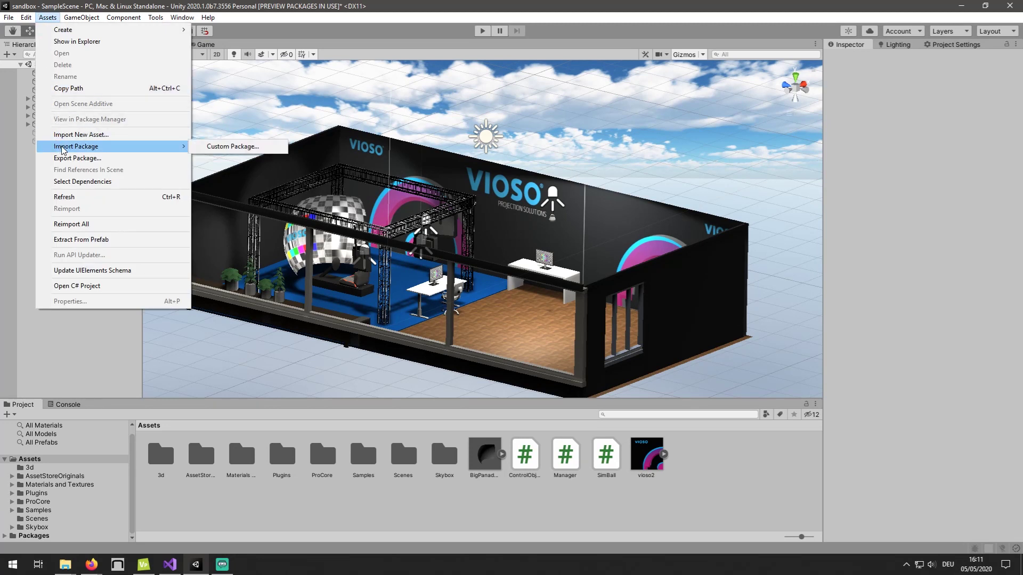
{"action": "left_click", "coordinate": [203, 150]}
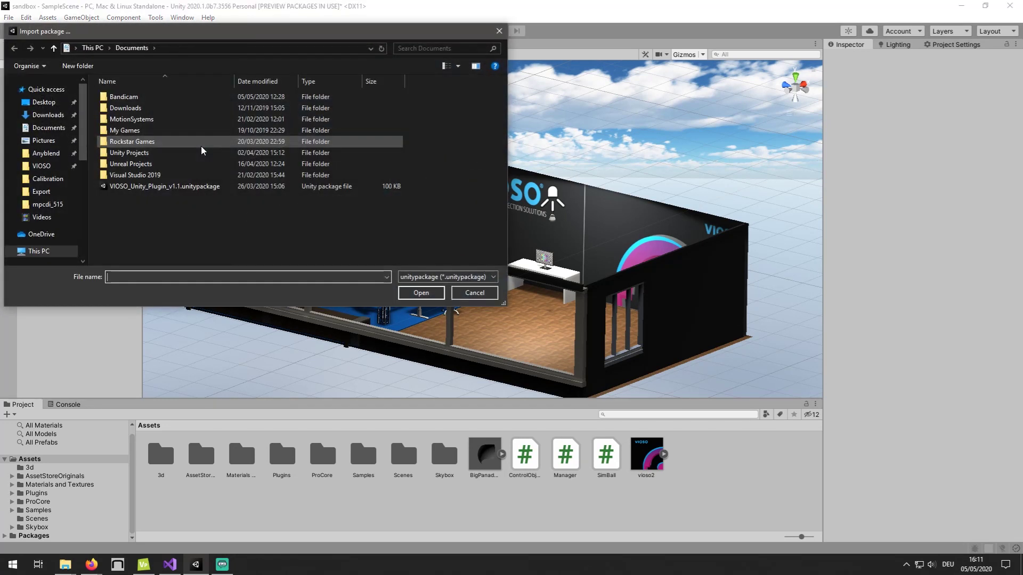
{"action": "left_click", "coordinate": [213, 187]}
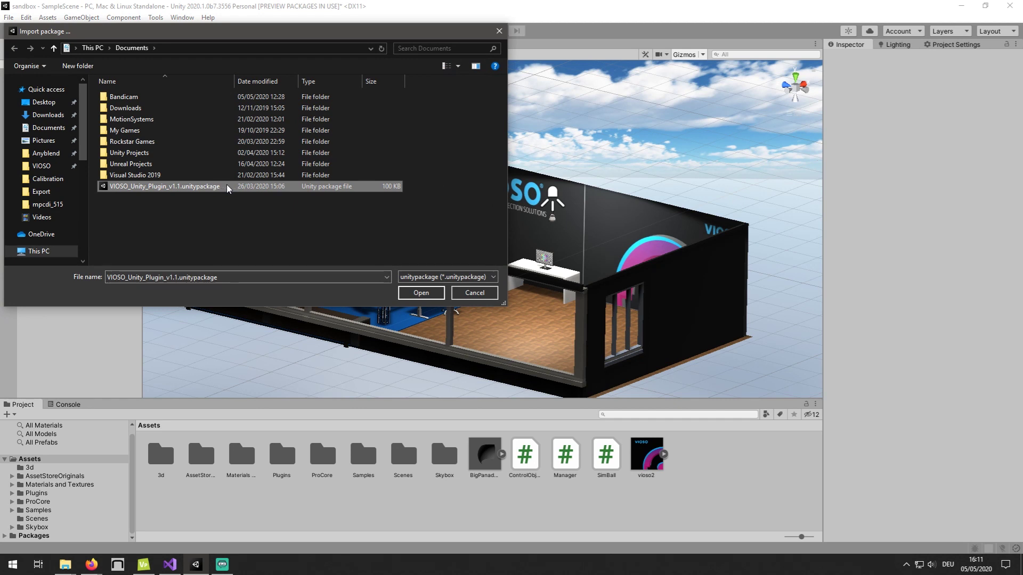
{"action": "left_click", "coordinate": [422, 294]}
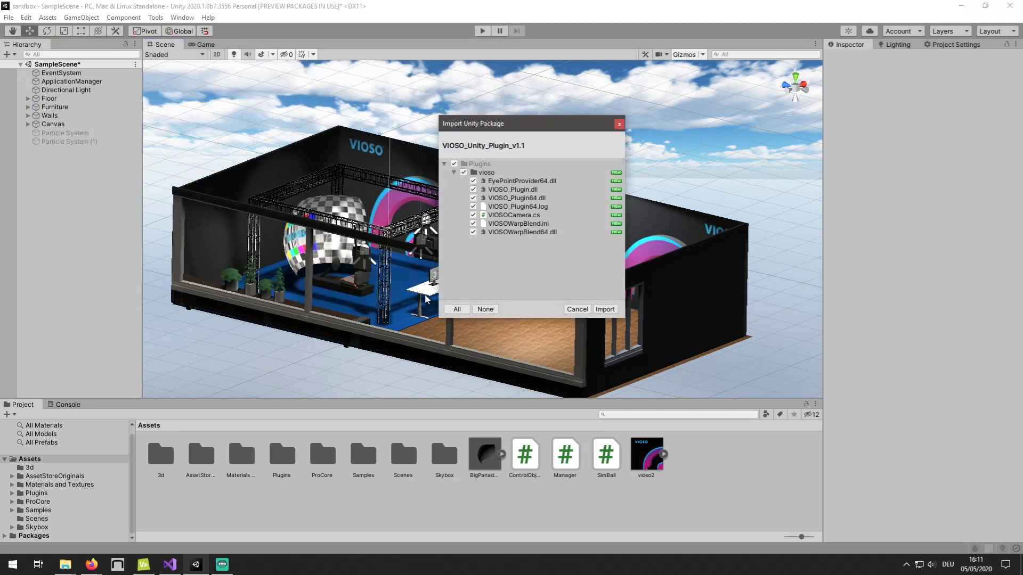
{"action": "left_click", "coordinate": [608, 311]}
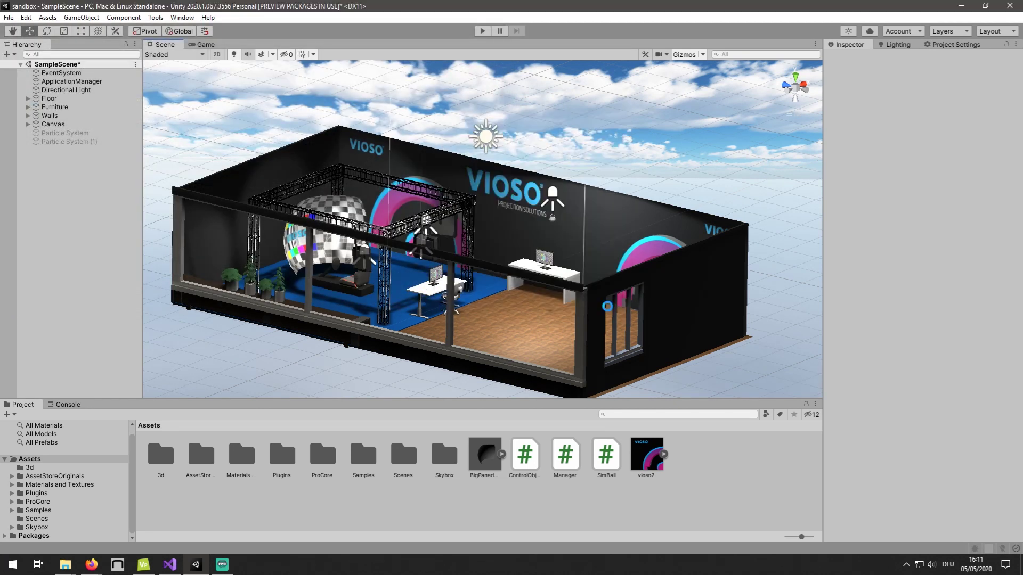
Step: Add the exported Panadome3D calibration file to the project's Plugins/vioso folder
{"action": "left_click", "coordinate": [281, 458]}
{"action": "double_click", "coordinate": [282, 457]}
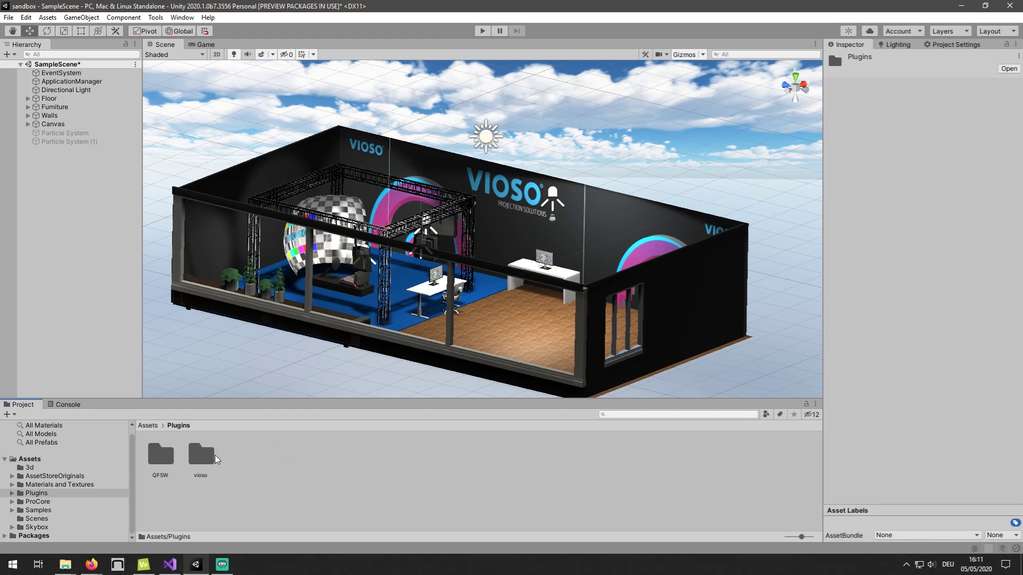
{"action": "left_click", "coordinate": [202, 460]}
{"action": "double_click", "coordinate": [201, 458]}
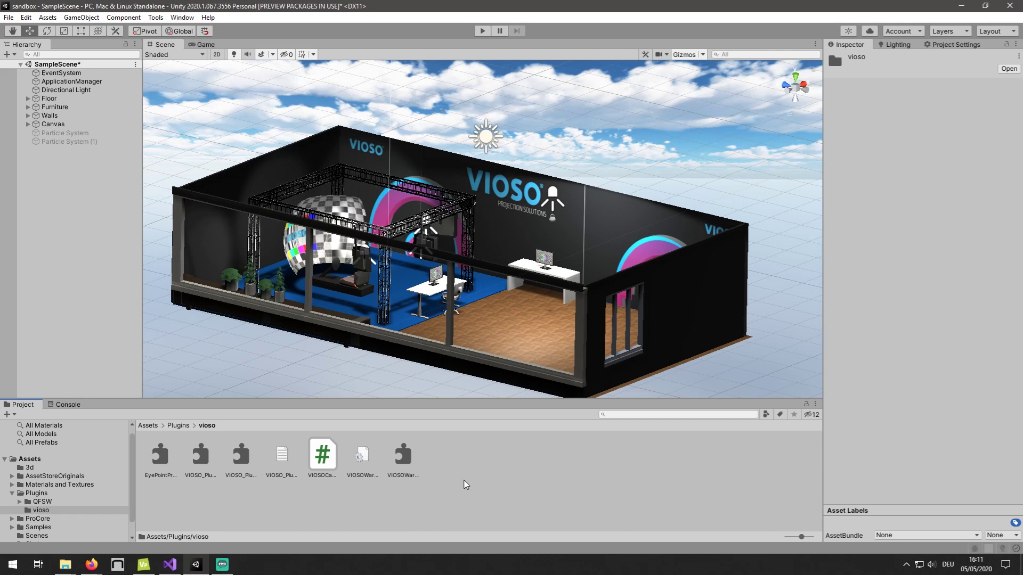
{"action": "key", "text": "alt+Tab"}
{"action": "left_click_drag", "start_coordinate": [666, 197], "coordinate": [451, 451]}
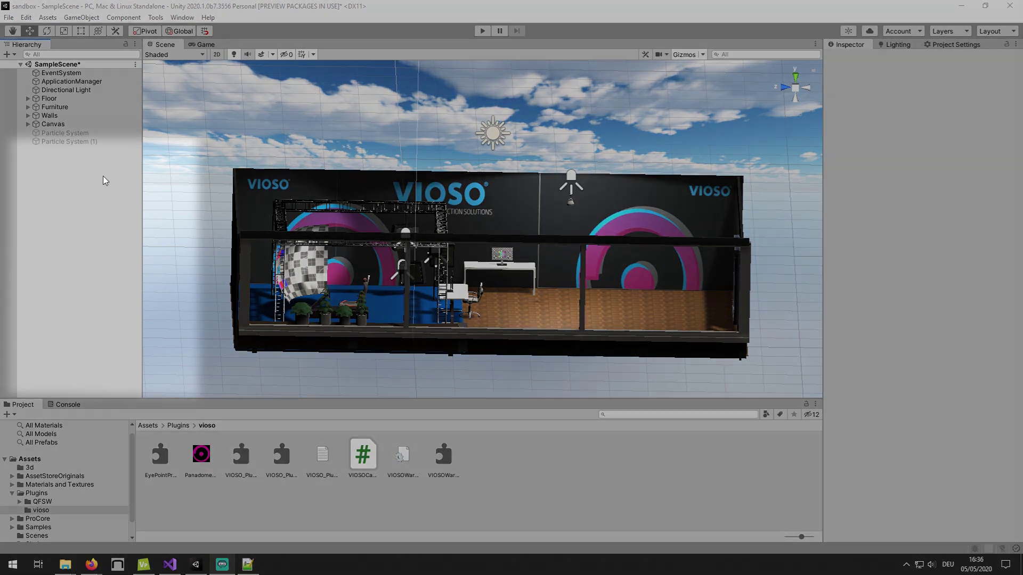
Step: Create a camera in SampleScene and duplicate it three times
{"action": "right_click", "coordinate": [102, 178]}
{"action": "left_click", "coordinate": [134, 382]}
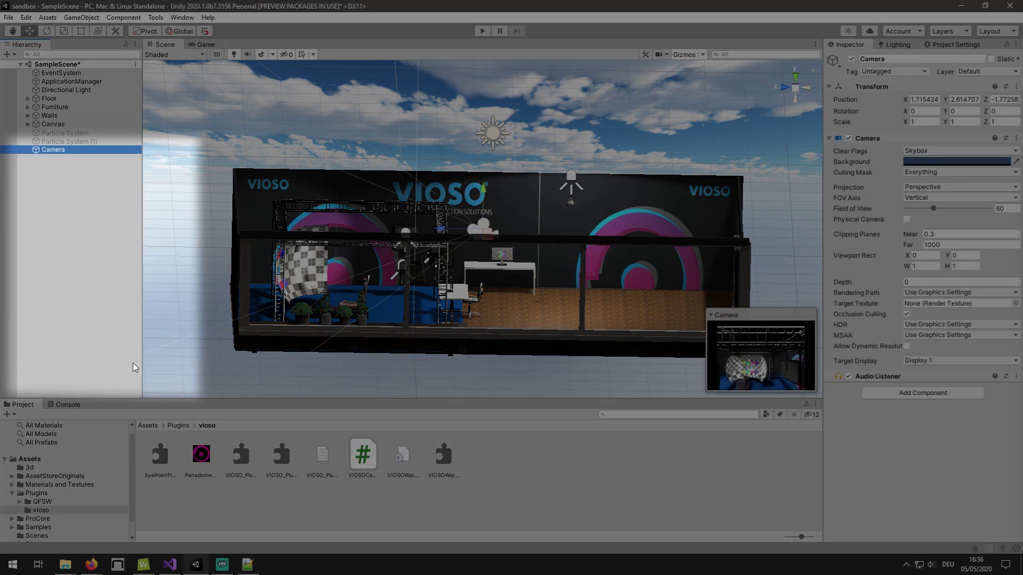
{"action": "key", "text": "ctrl+d"}
{"action": "key", "text": "ctrl+d"}
{"action": "key", "text": "ctrl+d"}
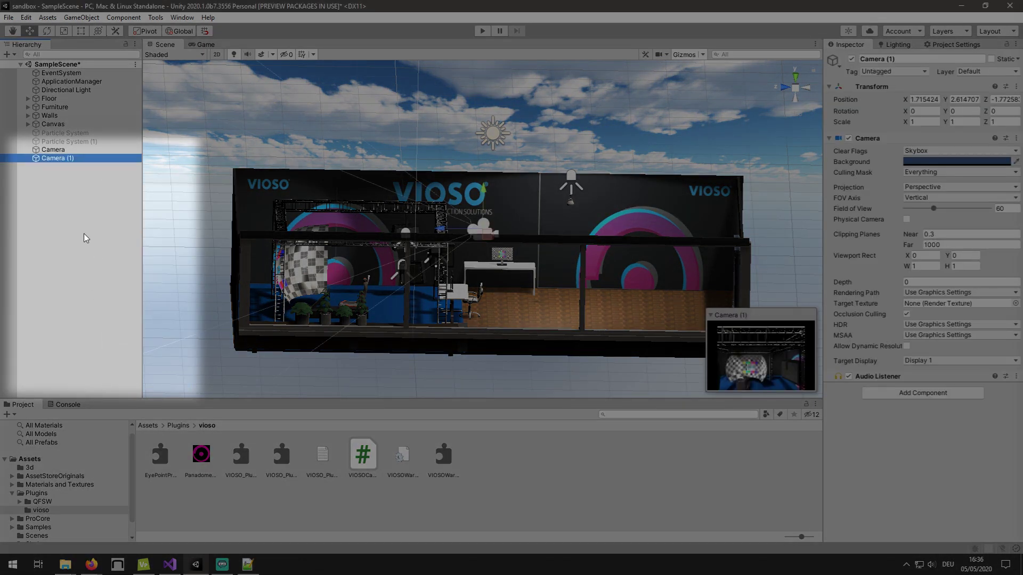
Step: Rename the four new cameras Monitor Camera, leftCam, centerCam and rightCam
{"action": "right_click", "coordinate": [48, 150]}
{"action": "left_click", "coordinate": [80, 210]}
{"action": "type", "text": "Monitor Camera"}
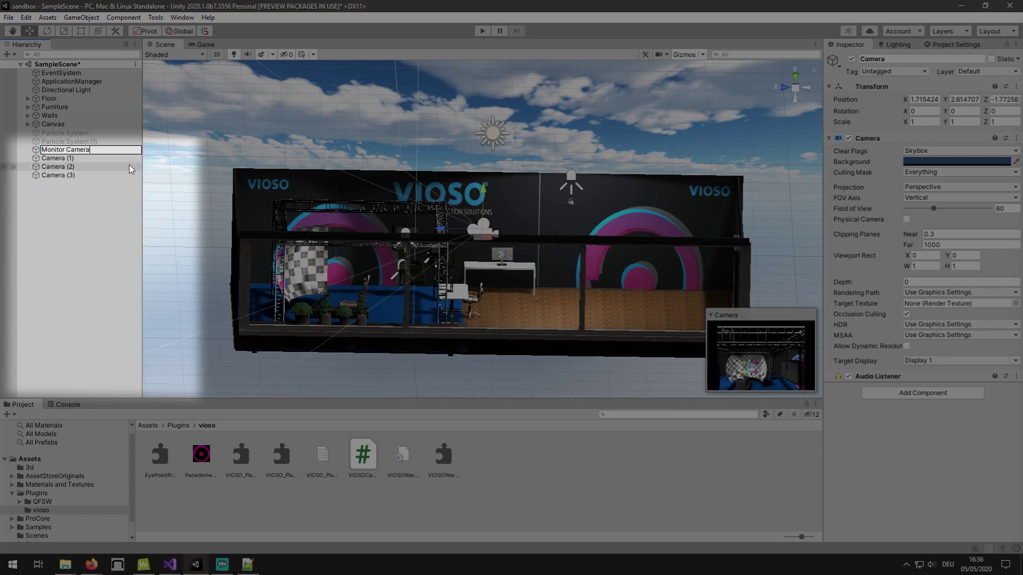
{"action": "right_click", "coordinate": [54, 158]}
{"action": "left_click", "coordinate": [85, 219]}
{"action": "type", "text": "leftCam"}
{"action": "right_click", "coordinate": [123, 167]}
{"action": "left_click", "coordinate": [213, 224]}
{"action": "type", "text": "centerCam"}
{"action": "right_click", "coordinate": [128, 175]}
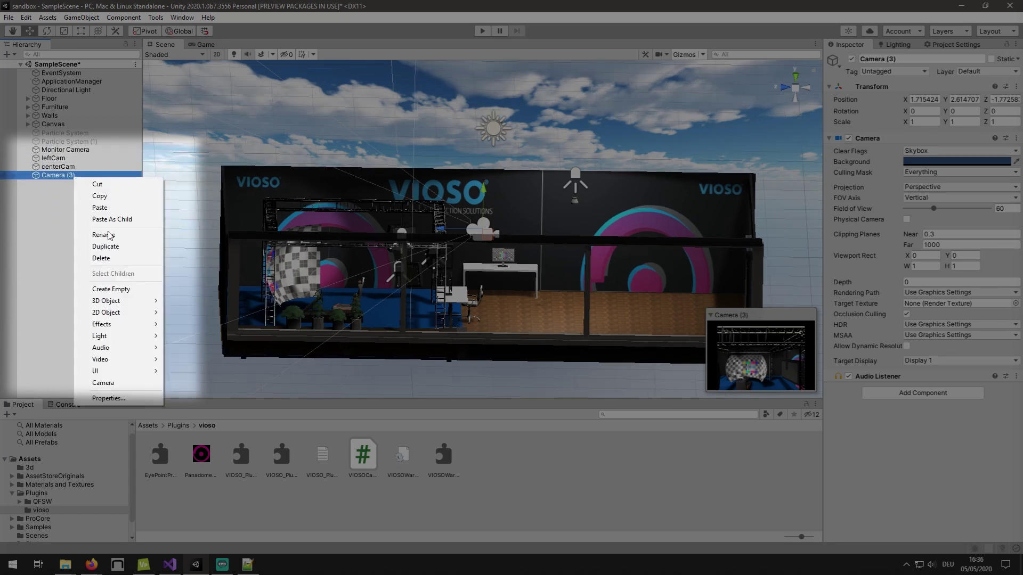
{"action": "left_click", "coordinate": [176, 231]}
{"action": "type", "text": "rightCam"}
Step: Set leftCam's target display to Display 2 and remove its Audio Listener component
{"action": "left_click", "coordinate": [53, 158]}
{"action": "left_click", "coordinate": [959, 361]}
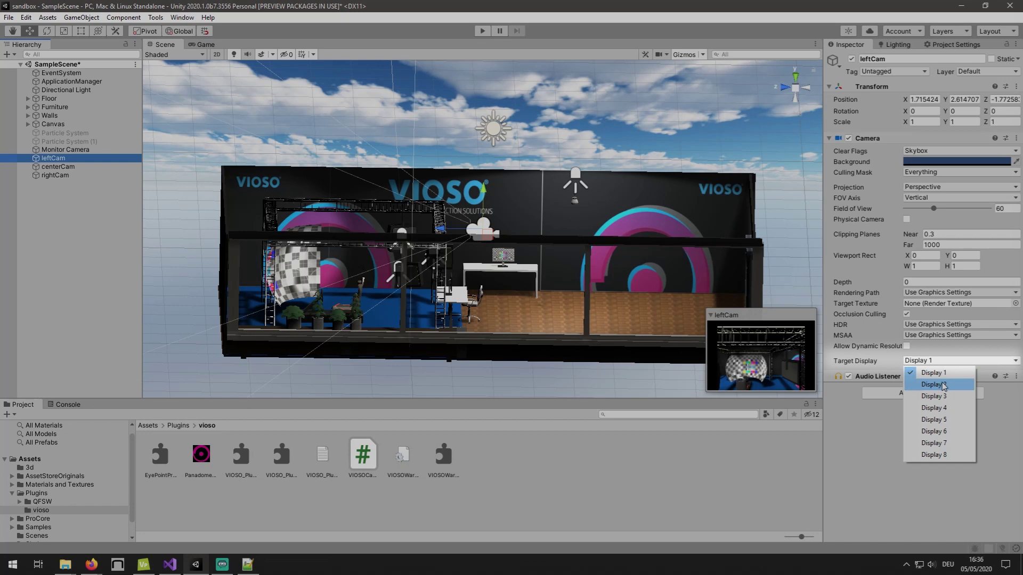
{"action": "right_click", "coordinate": [892, 376]}
{"action": "key", "text": "Escape"}
Step: Set centerCam's target display to Display 3 and remove its Audio Listener component
{"action": "key", "text": "Down"}
{"action": "left_click", "coordinate": [935, 361]}
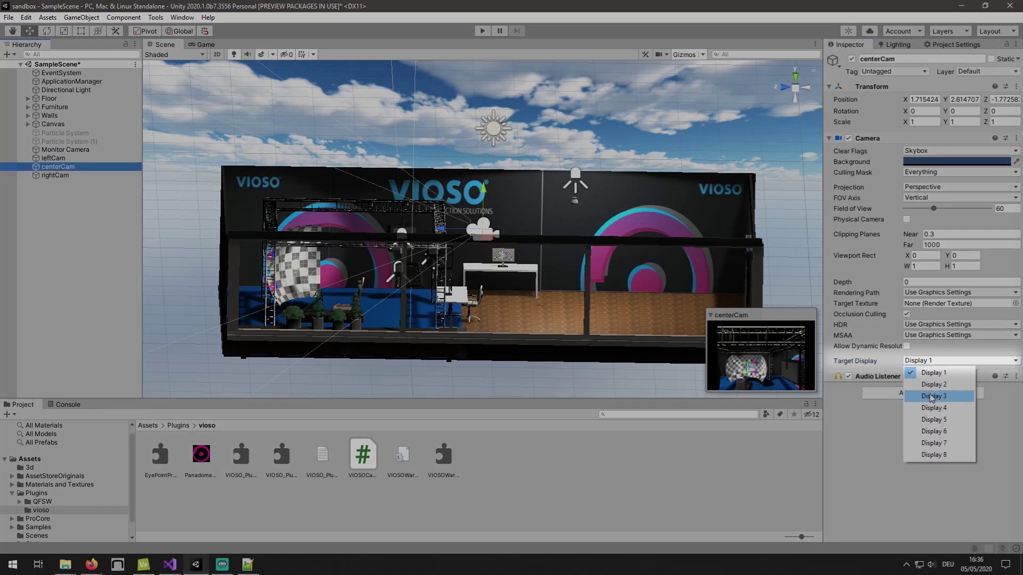
{"action": "right_click", "coordinate": [892, 377]}
{"action": "key", "text": "Escape"}
Step: Set rightCam's target display to Display 4 and remove its Audio Listener component
{"action": "key", "text": "Down"}
{"action": "left_click", "coordinate": [935, 360]}
{"action": "left_click", "coordinate": [935, 400]}
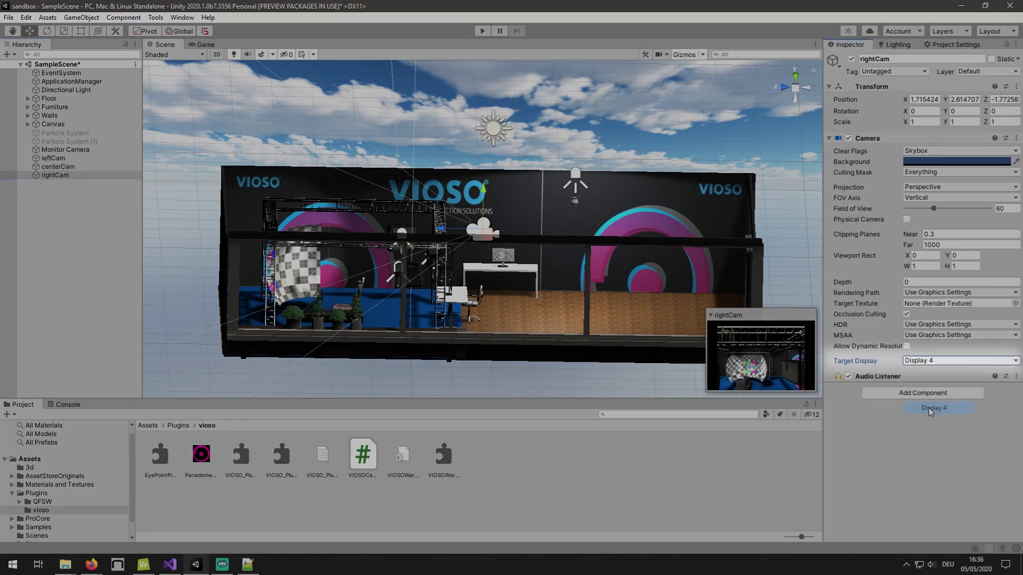
{"action": "right_click", "coordinate": [893, 377]}
{"action": "left_click", "coordinate": [938, 403]}
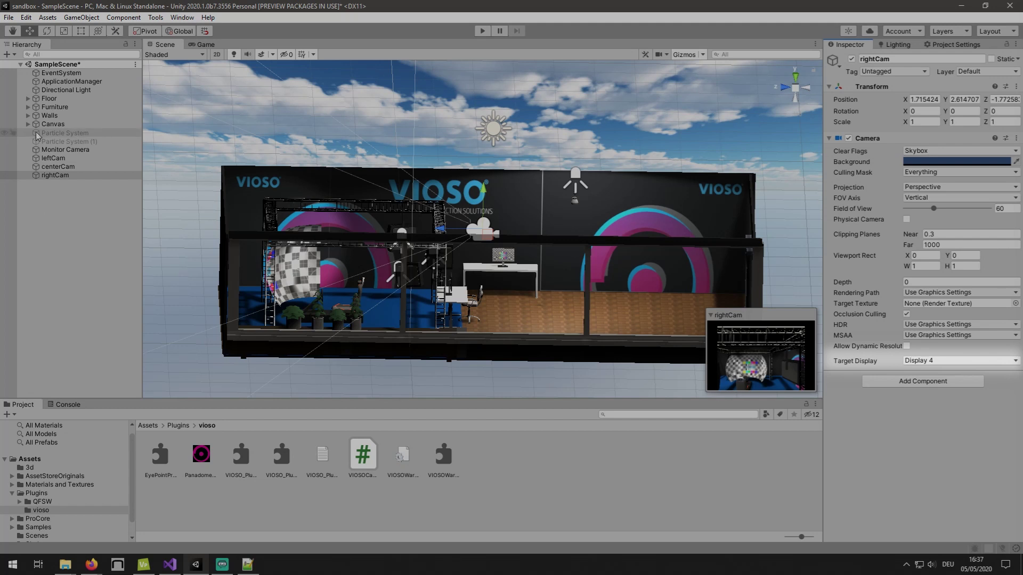
{"action": "left_click", "coordinate": [58, 150]}
{"action": "left_click", "coordinate": [54, 158]}
{"action": "left_click", "coordinate": [54, 166]}
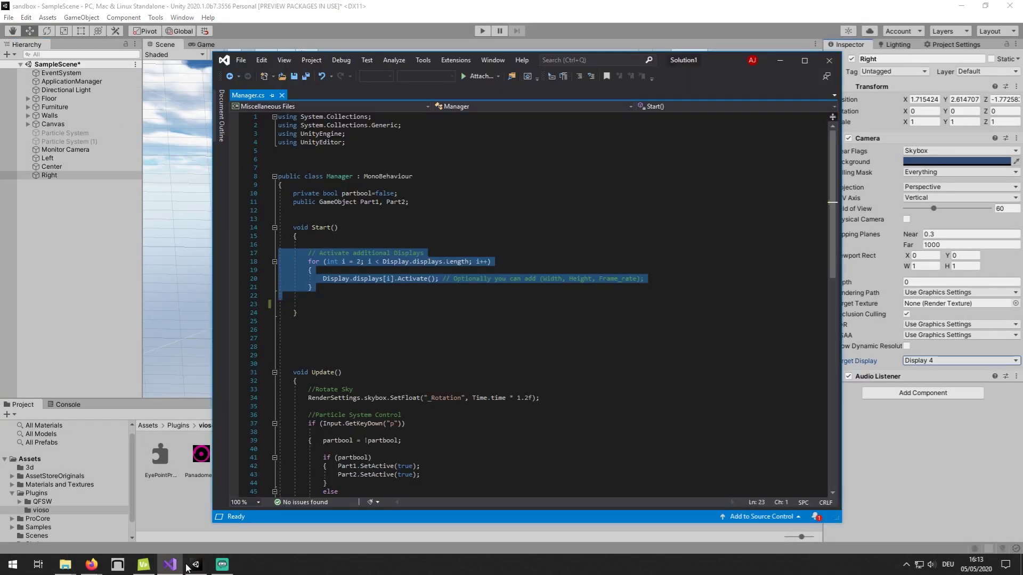
Step: Switch to Visual Studio and examine the loop in the Start() method of Manager.cs that activates additional displays
{"action": "left_click", "coordinate": [285, 304]}
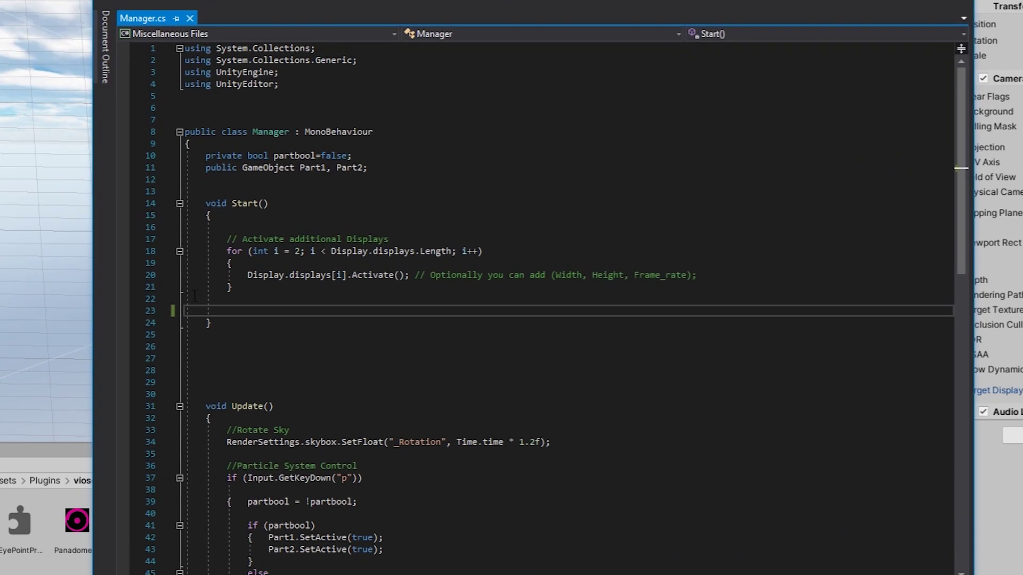
{"action": "left_click", "coordinate": [179, 241]}
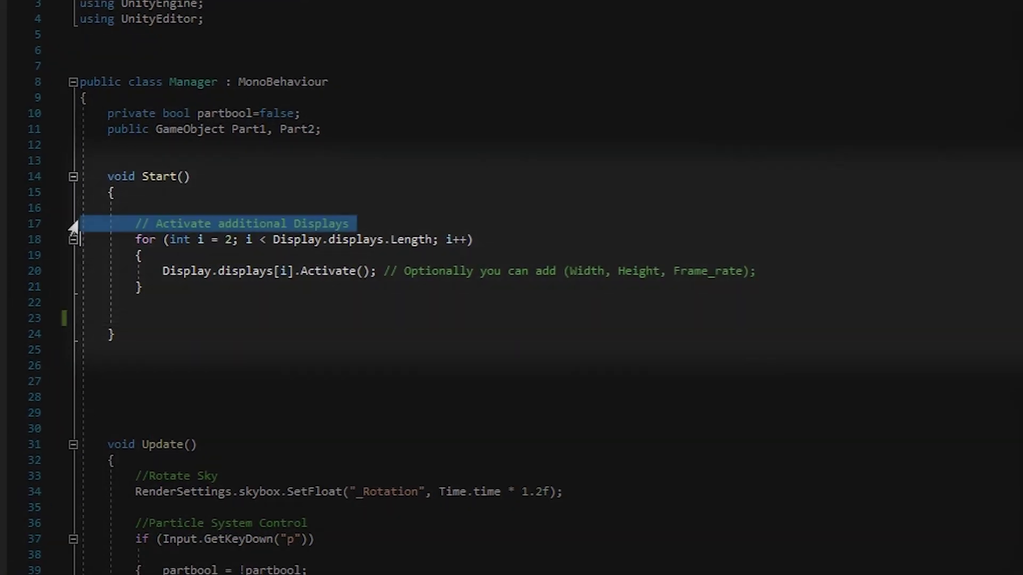
{"action": "left_click_drag", "start_coordinate": [73, 226], "coordinate": [55, 302]}
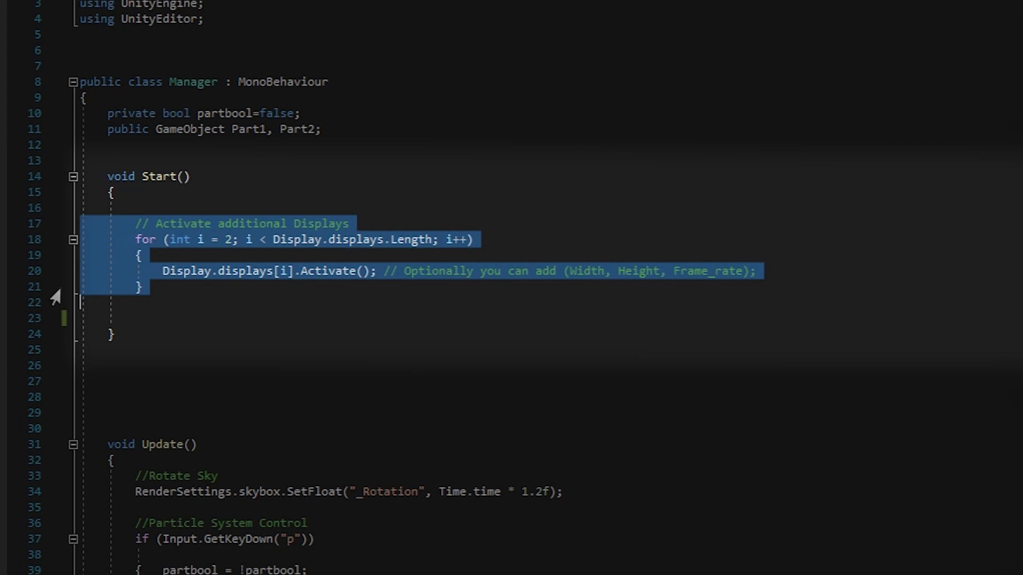
{"action": "left_click_drag", "start_coordinate": [141, 176], "coordinate": [205, 176]}
{"action": "left_click", "coordinate": [239, 223]}
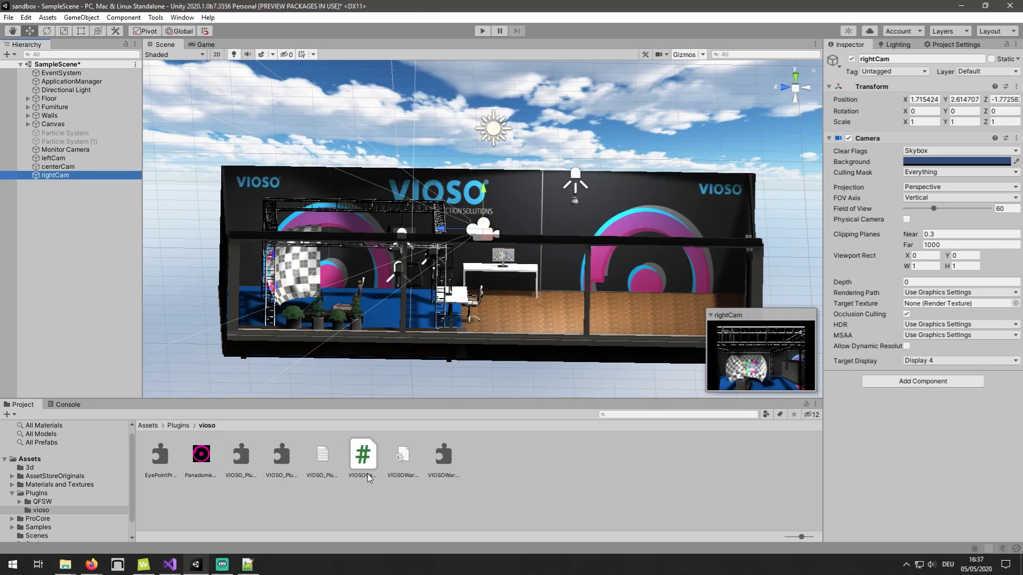
Step: Attach the VIOSOCamera script from the vioso plugin folder to leftCam, centerCam and rightCam
{"action": "left_click", "coordinate": [54, 158]}
{"action": "left_click_drag", "start_coordinate": [362, 456], "coordinate": [869, 443]}
{"action": "left_click", "coordinate": [58, 166]}
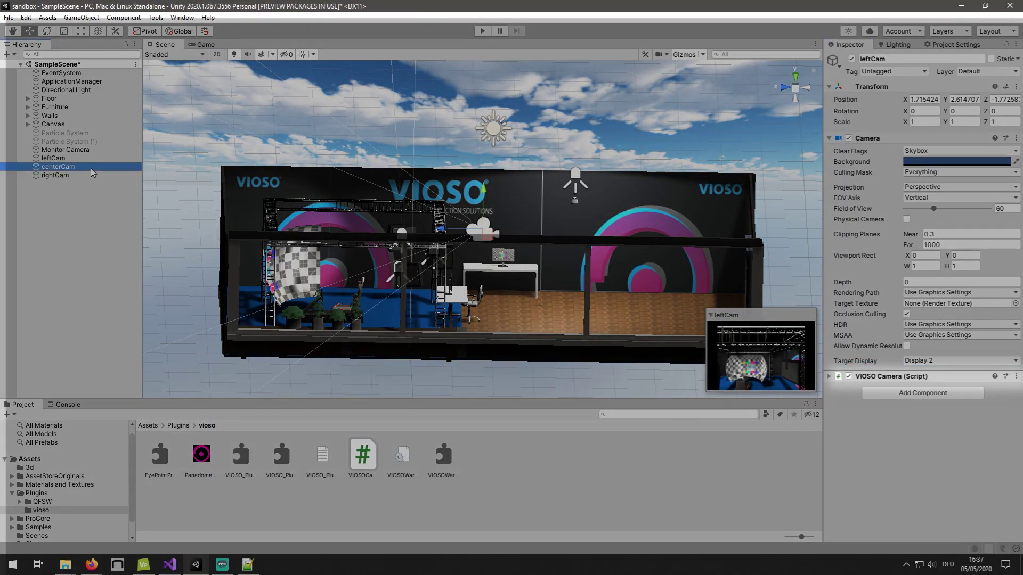
{"action": "left_click_drag", "start_coordinate": [365, 456], "coordinate": [860, 408]}
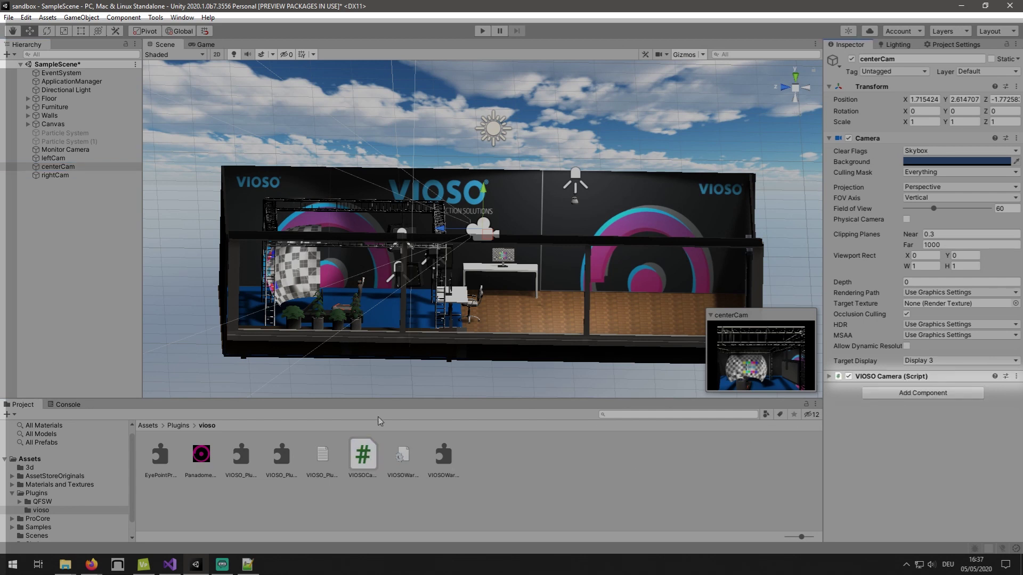
{"action": "left_click", "coordinate": [54, 175]}
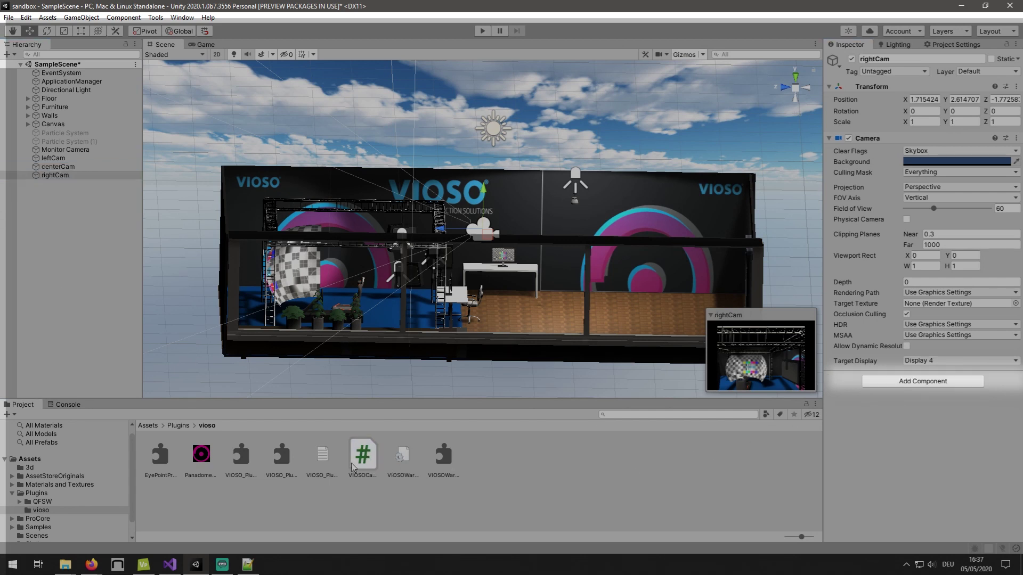
{"action": "left_click_drag", "start_coordinate": [362, 456], "coordinate": [842, 420]}
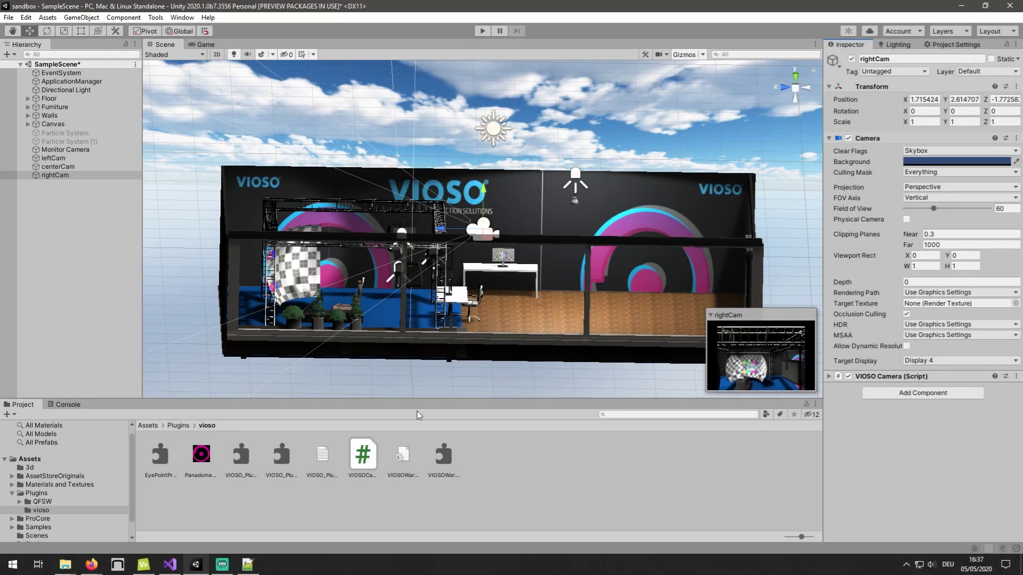
Step: Open VIOSOWarpBlend.ini in Notepad++ and set calibFile to Panadome3D.vwf
{"action": "double_click", "coordinate": [402, 457]}
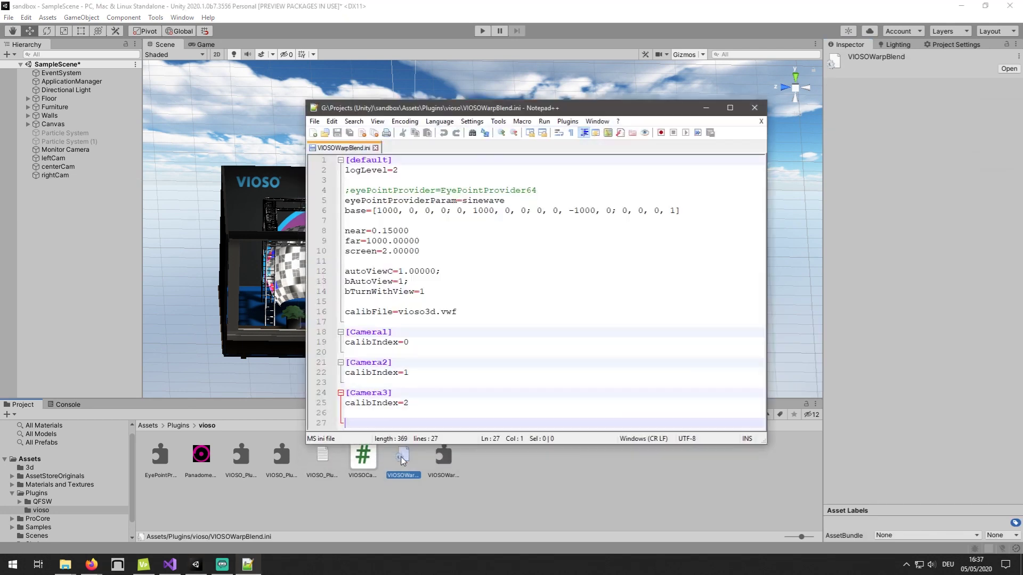
{"action": "left_click_drag", "start_coordinate": [452, 114], "coordinate": [451, 80]}
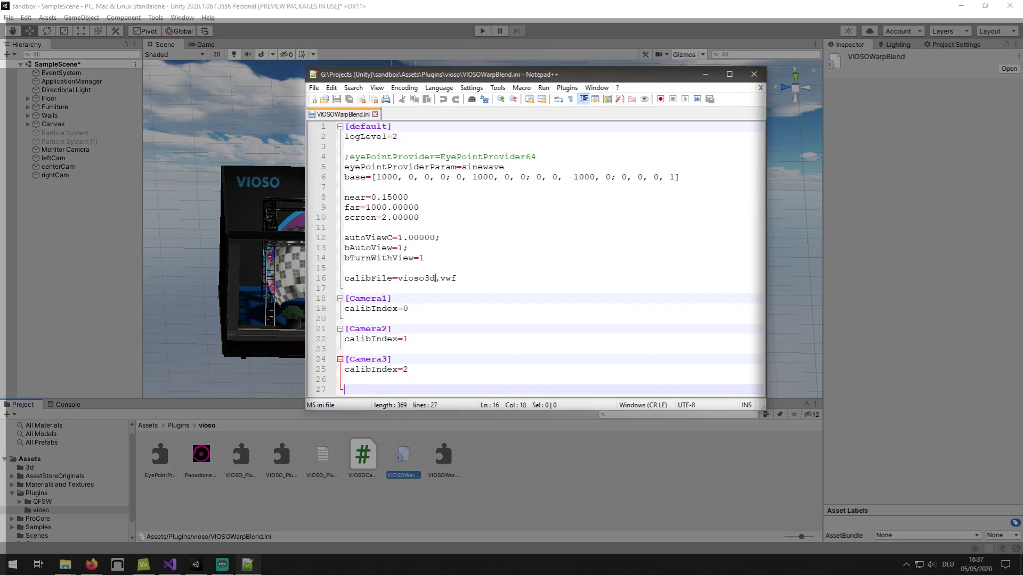
{"action": "left_click_drag", "start_coordinate": [435, 278], "coordinate": [398, 278]}
{"action": "type", "text": "Panadome3D"}
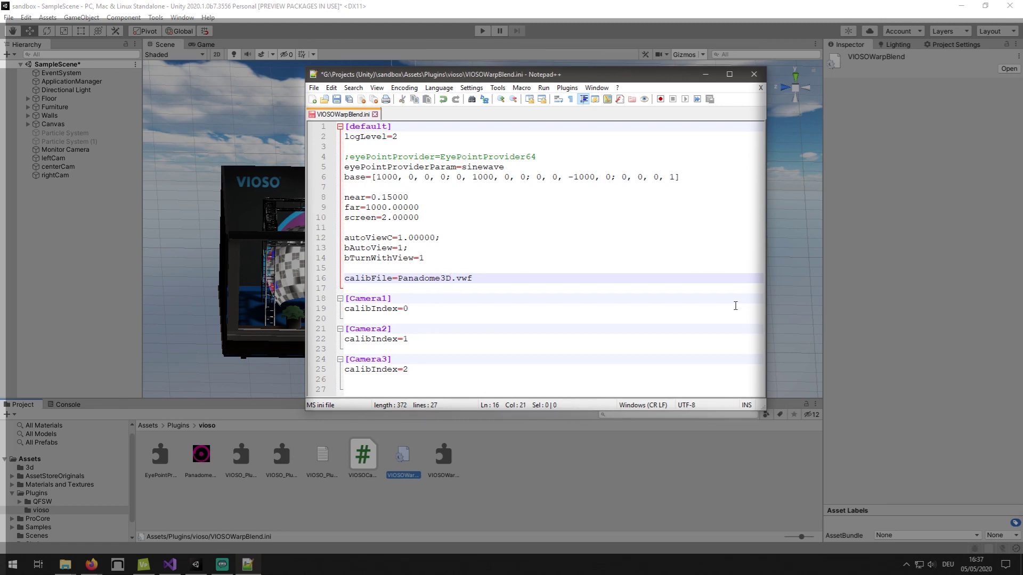
Step: Rename the [Camera1], [Camera2] and [Camera3] sections to leftCam, centerCam and rightCam, save the ini file and close Notepad++
{"action": "left_click_drag", "start_coordinate": [391, 298], "coordinate": [350, 298]}
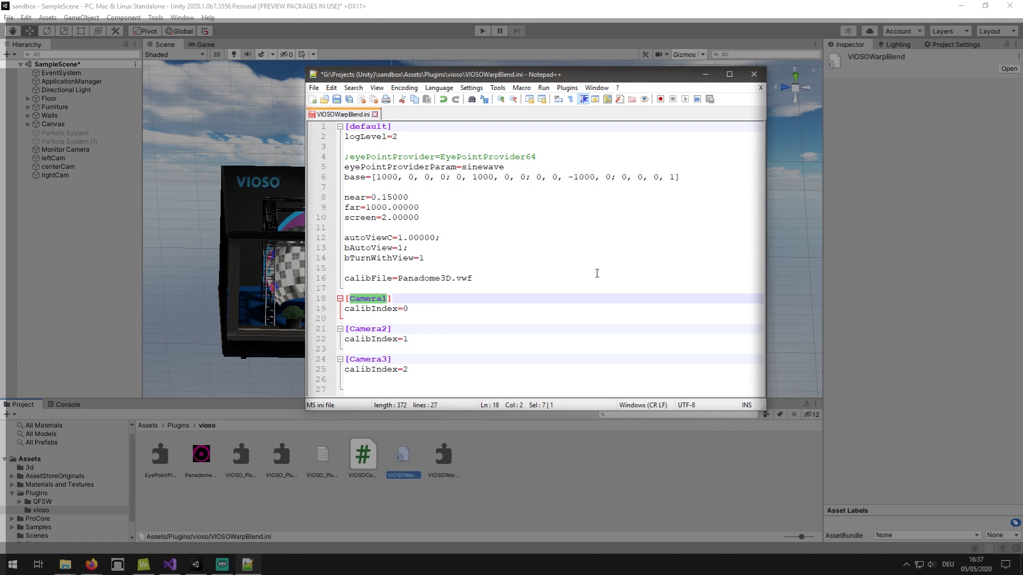
{"action": "type", "text": "leftCam"}
{"action": "left_click_drag", "start_coordinate": [391, 329], "coordinate": [349, 329]}
{"action": "type", "text": "centerCam"}
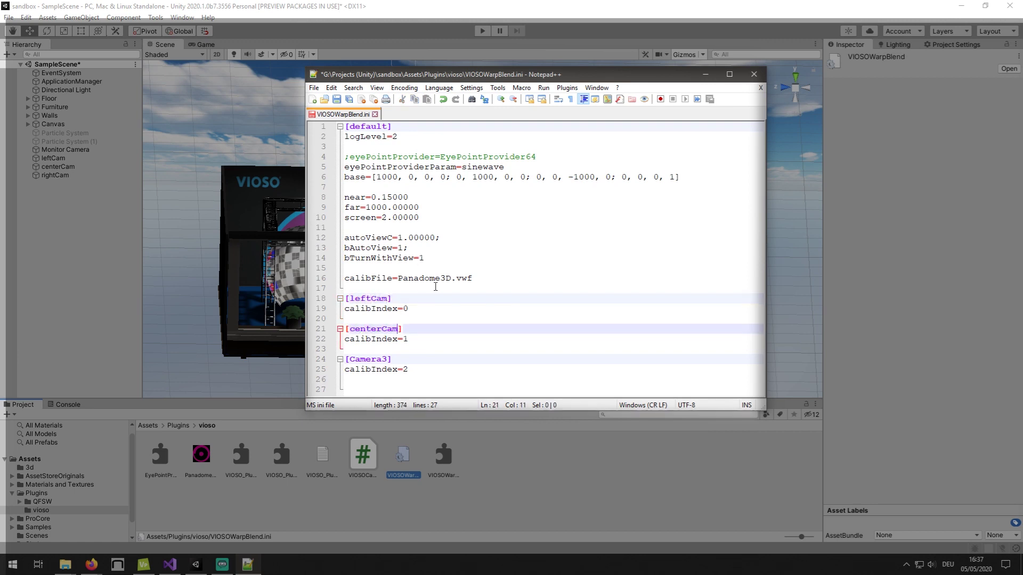
{"action": "left_click_drag", "start_coordinate": [388, 359], "coordinate": [349, 359]}
{"action": "type", "text": "rightCam"}
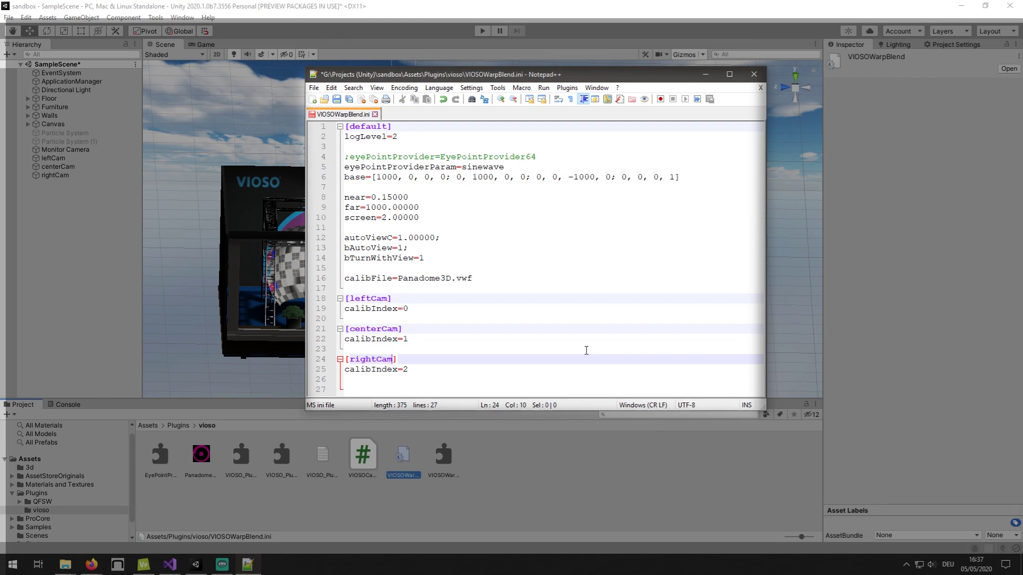
{"action": "left_click", "coordinate": [314, 87]}
{"action": "left_click", "coordinate": [328, 169]}
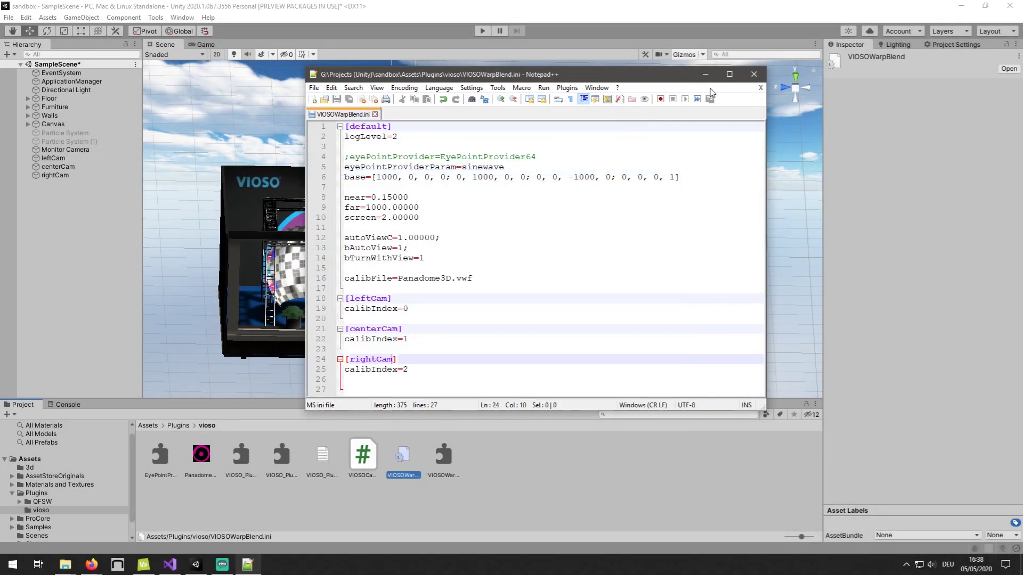
{"action": "key", "text": "alt+F4"}
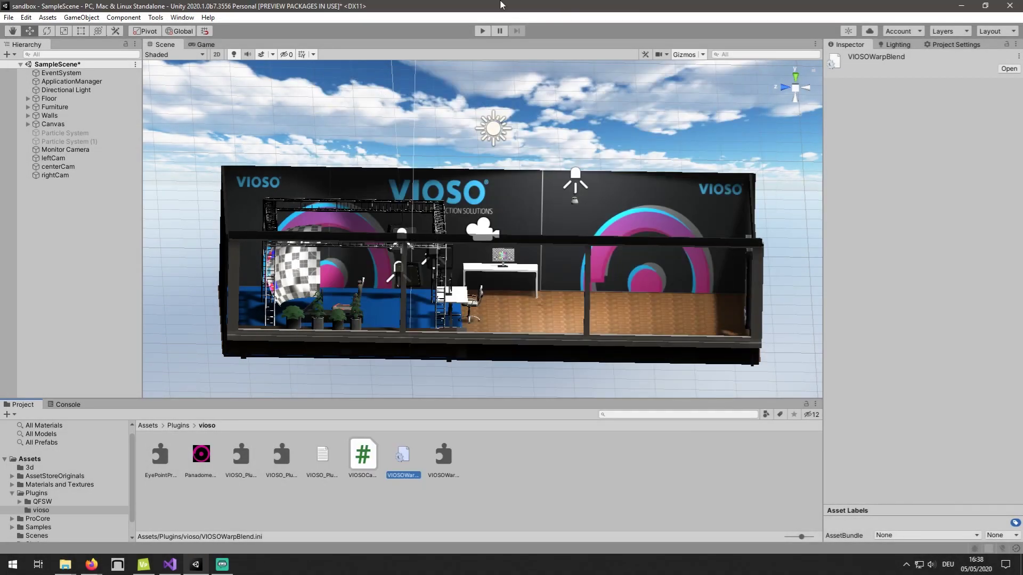
Step: Run the scene in play mode, check the warped camera views on Display 2, Display 3 and Display 4, return to Display 1 and stop playback
{"action": "left_click", "coordinate": [482, 31]}
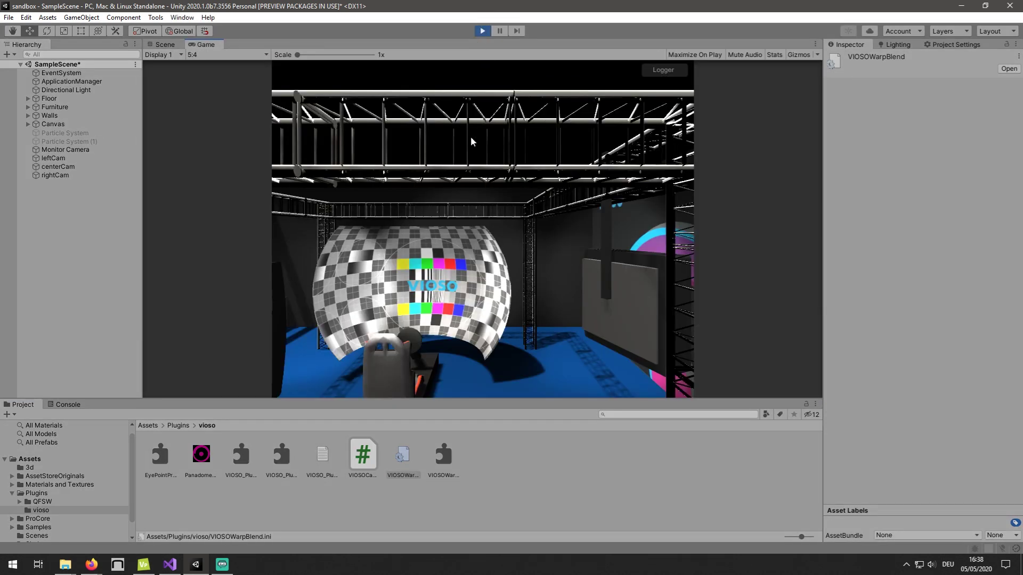
{"action": "left_click", "coordinate": [180, 55]}
{"action": "left_click", "coordinate": [181, 80]}
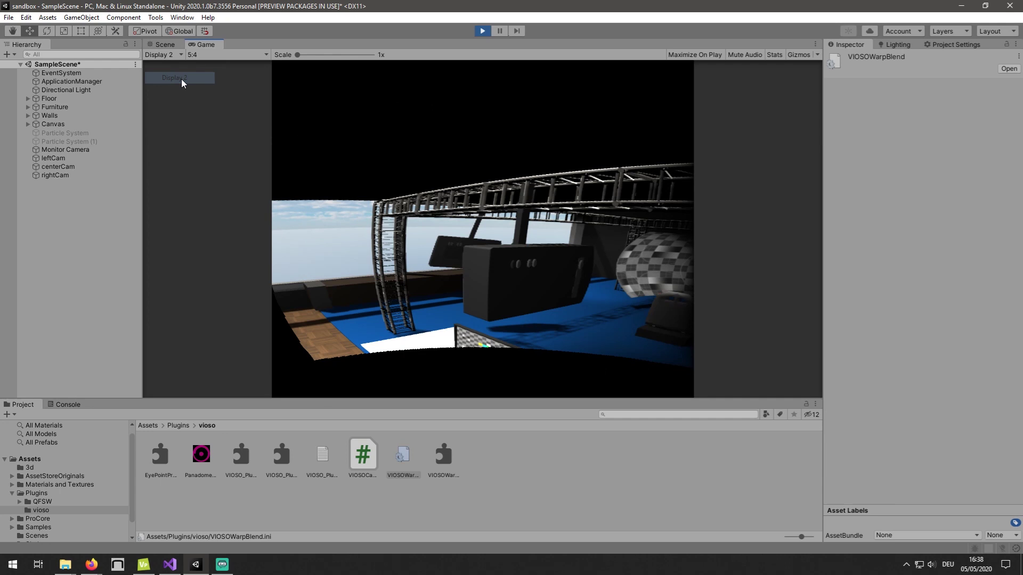
{"action": "left_click", "coordinate": [176, 56]}
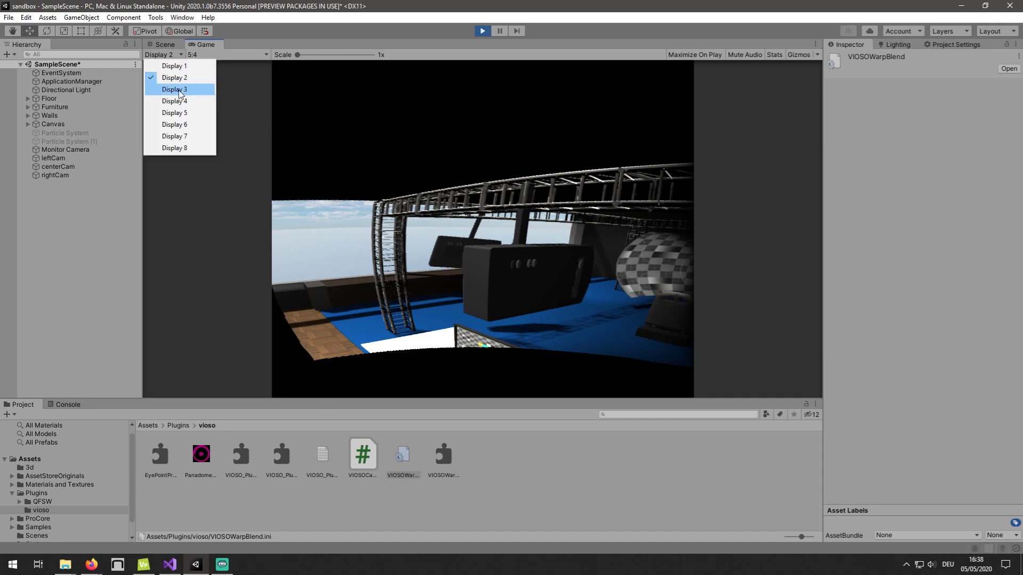
{"action": "left_click", "coordinate": [180, 91]}
{"action": "left_click", "coordinate": [176, 55]}
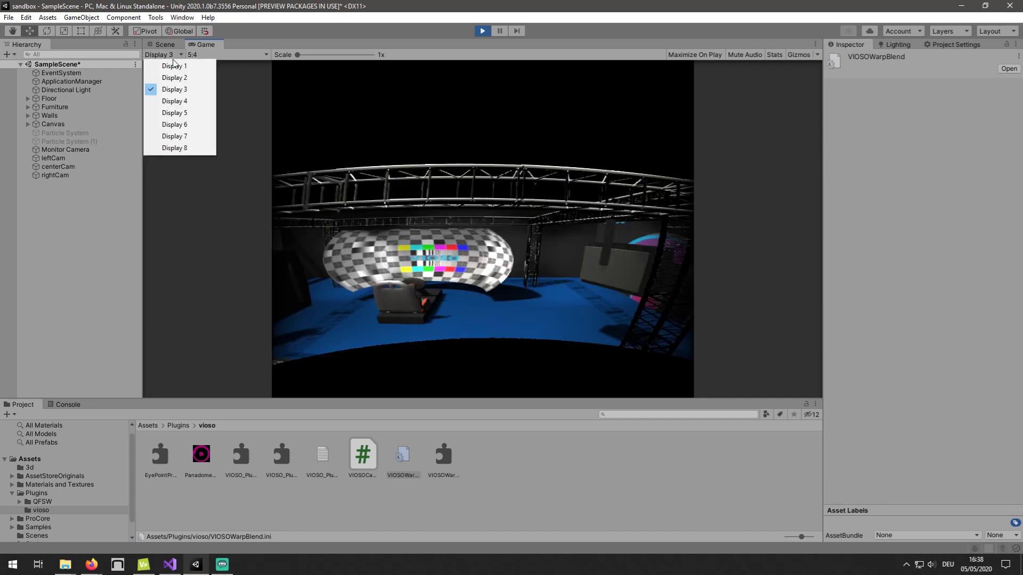
{"action": "left_click", "coordinate": [178, 101]}
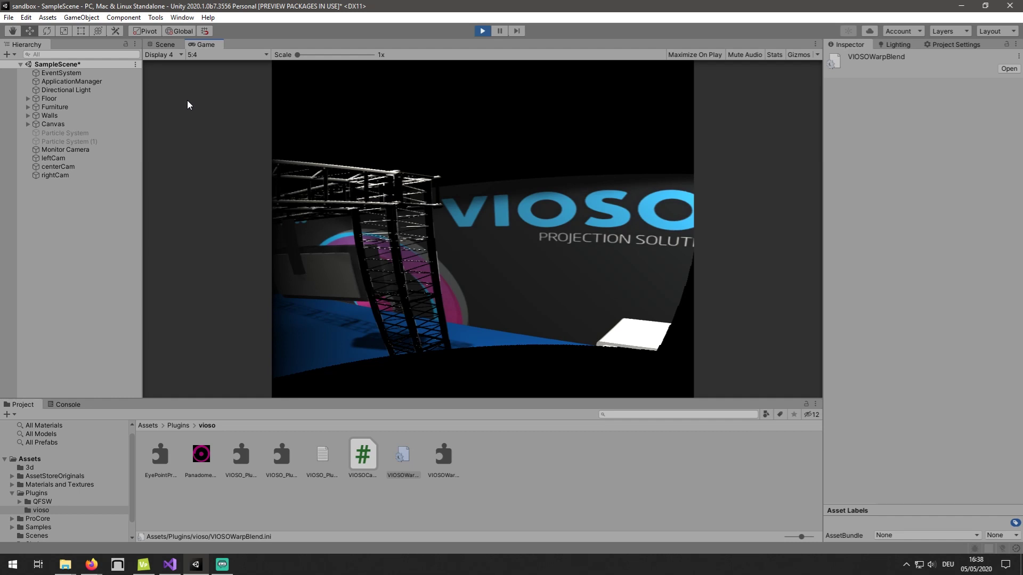
{"action": "left_click", "coordinate": [175, 55]}
{"action": "left_click", "coordinate": [176, 66]}
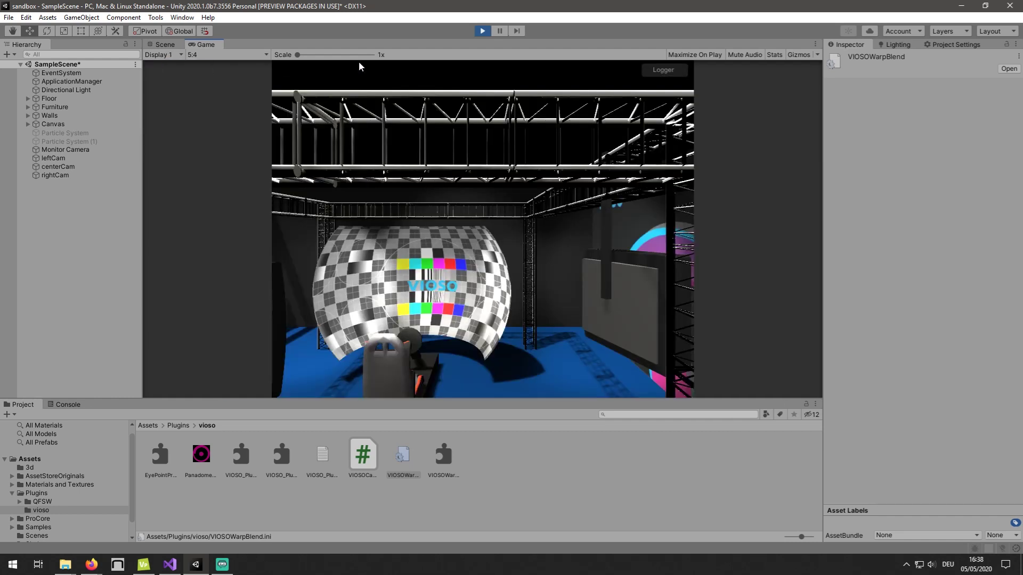
{"action": "left_click", "coordinate": [483, 31]}
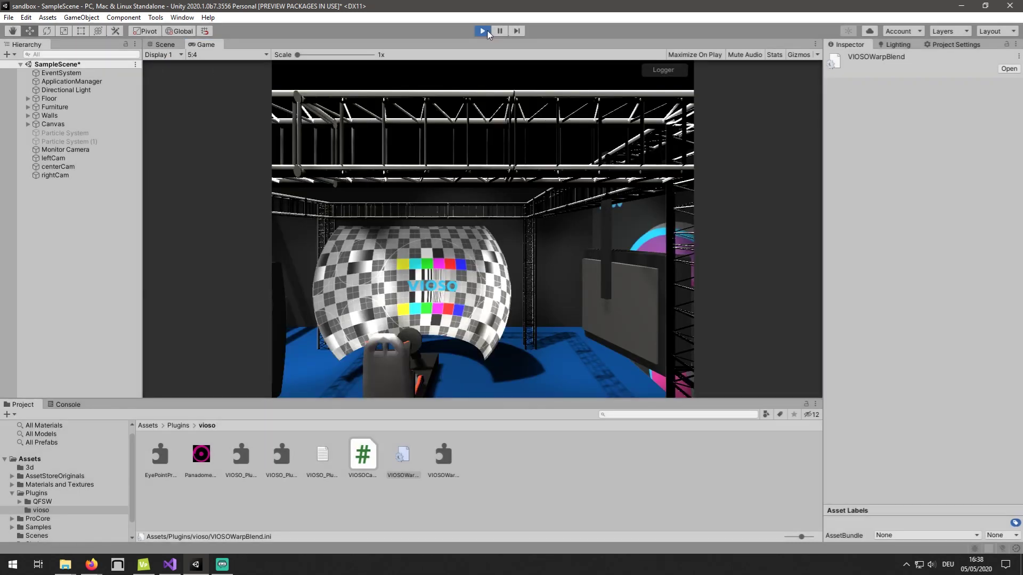
Step: Build Scenes/SampleScene for Windows x86_64 into the build tutorial folder
{"action": "left_click", "coordinate": [9, 17]}
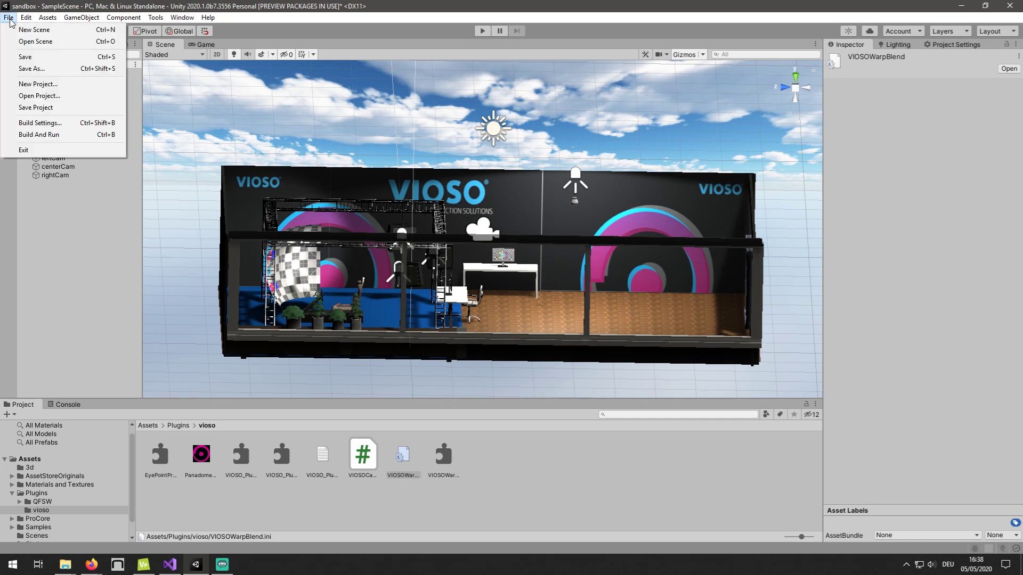
{"action": "left_click", "coordinate": [21, 125]}
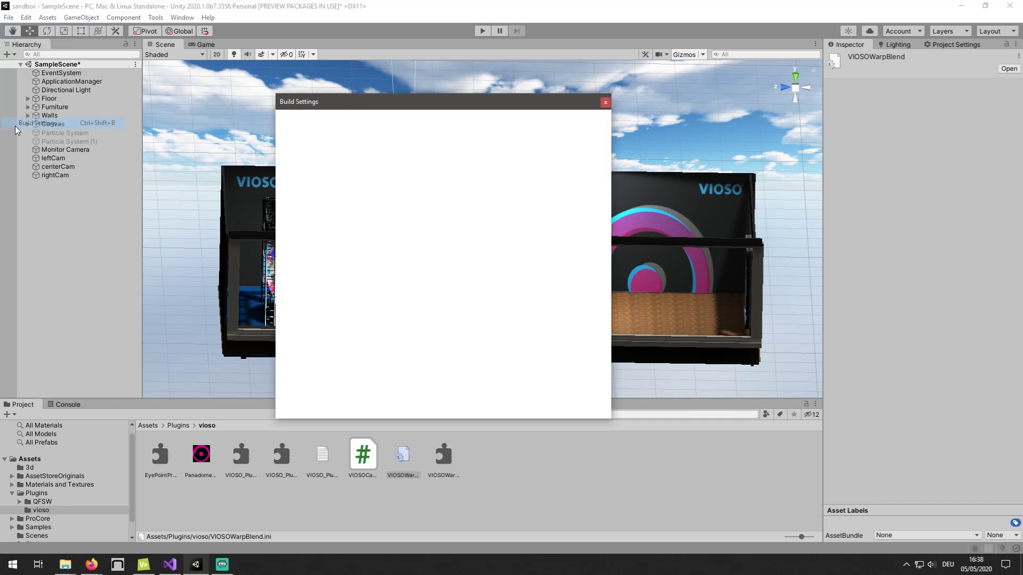
{"action": "left_click", "coordinate": [365, 127]}
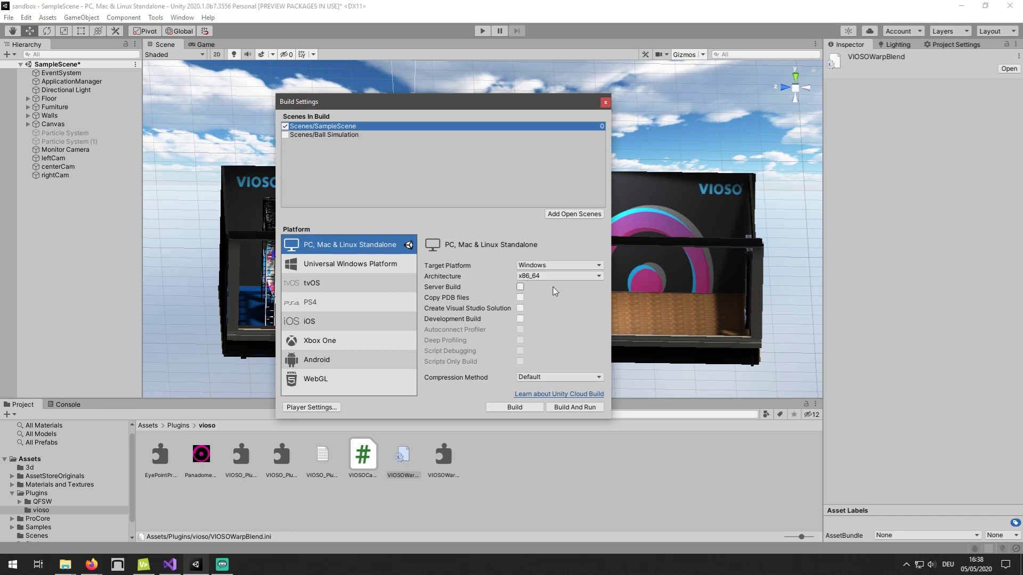
{"action": "left_click", "coordinate": [514, 407]}
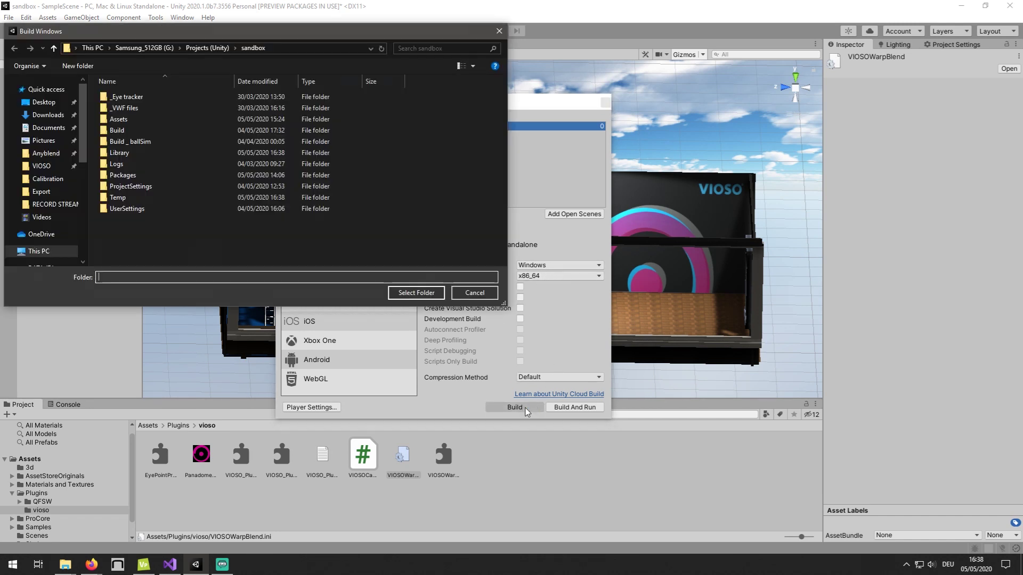
{"action": "key", "text": "Return"}
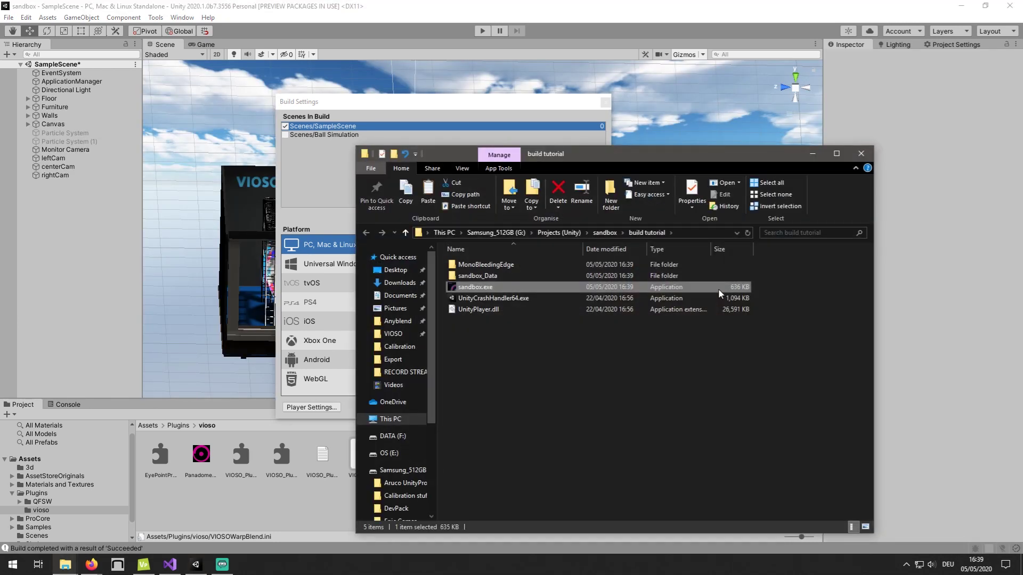
Step: Open the x86_64 folder inside sandbox_Data/Plugins of the finished build
{"action": "double_click", "coordinate": [500, 275]}
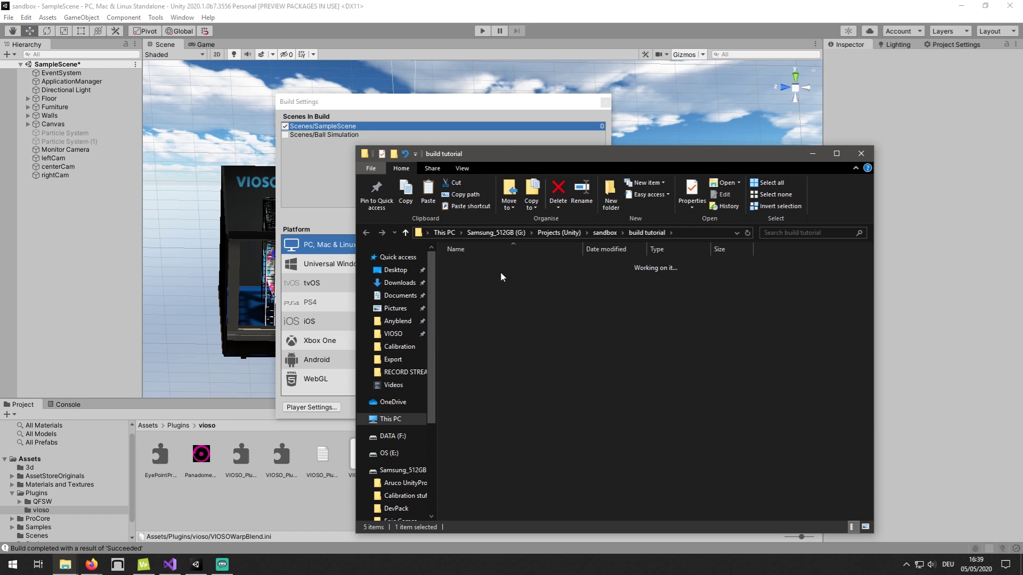
{"action": "double_click", "coordinate": [490, 273]}
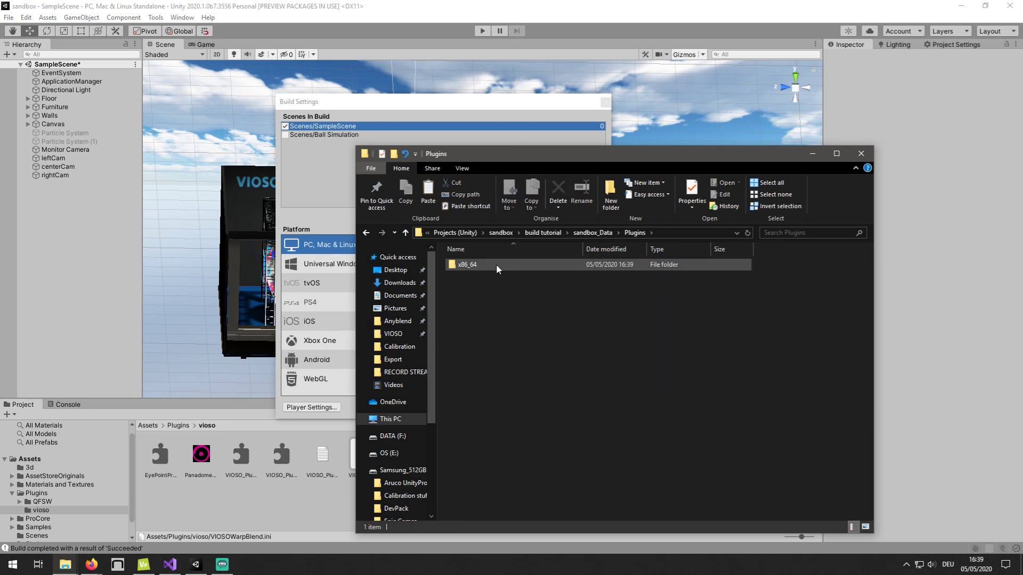
{"action": "double_click", "coordinate": [497, 265]}
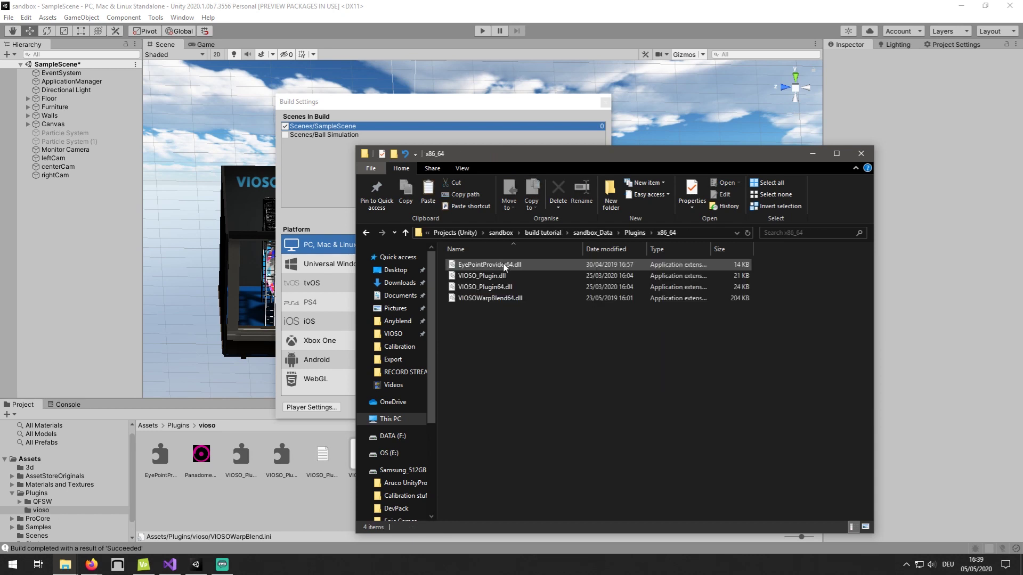
Step: Copy Panadome3D.vwf and VIOSOWarpBlend.ini from the project's vioso plugin folder into the build's x86_64 plugin folder
{"action": "left_click", "coordinate": [207, 457]}
{"action": "right_click", "coordinate": [207, 457]}
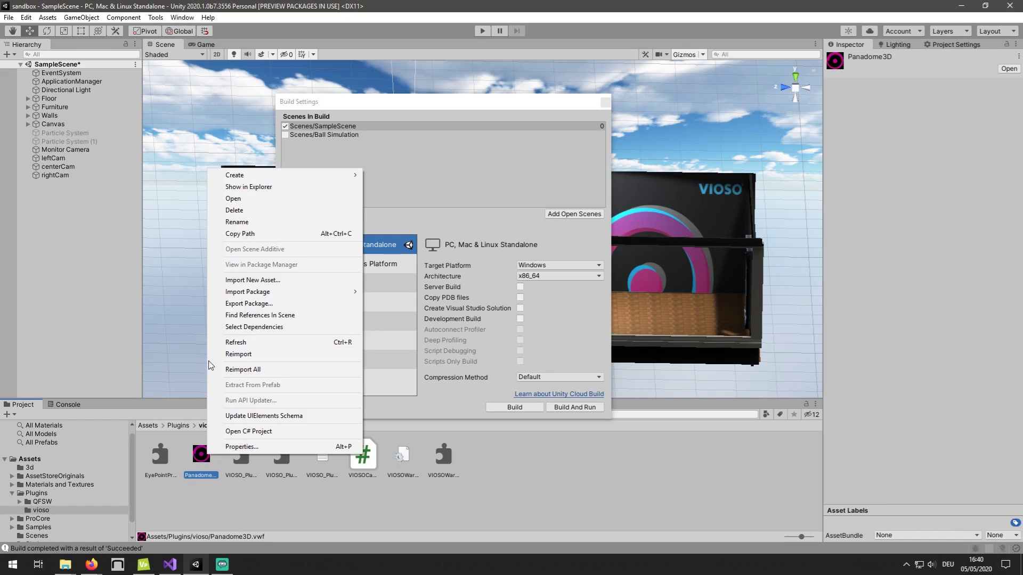
{"action": "left_click", "coordinate": [255, 188]}
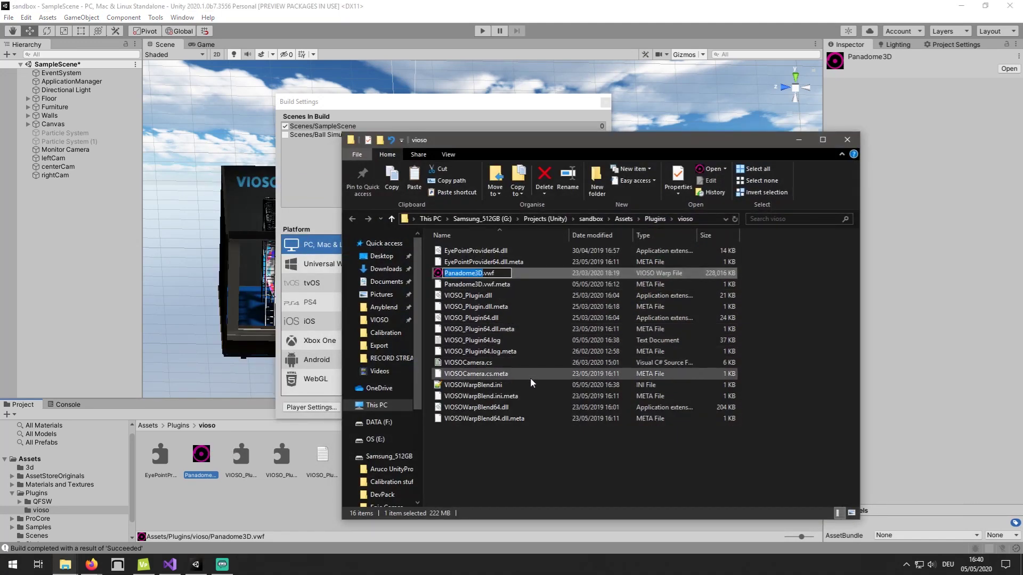
{"action": "left_click", "coordinate": [526, 384]}
{"action": "left_click", "coordinate": [513, 274], "text": "ctrl"}
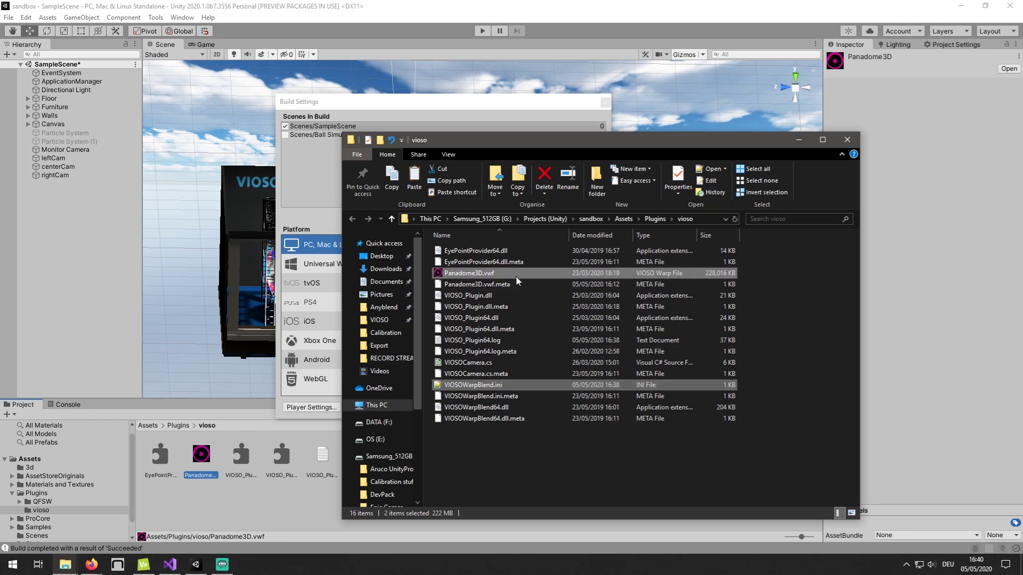
{"action": "right_click", "coordinate": [507, 277]}
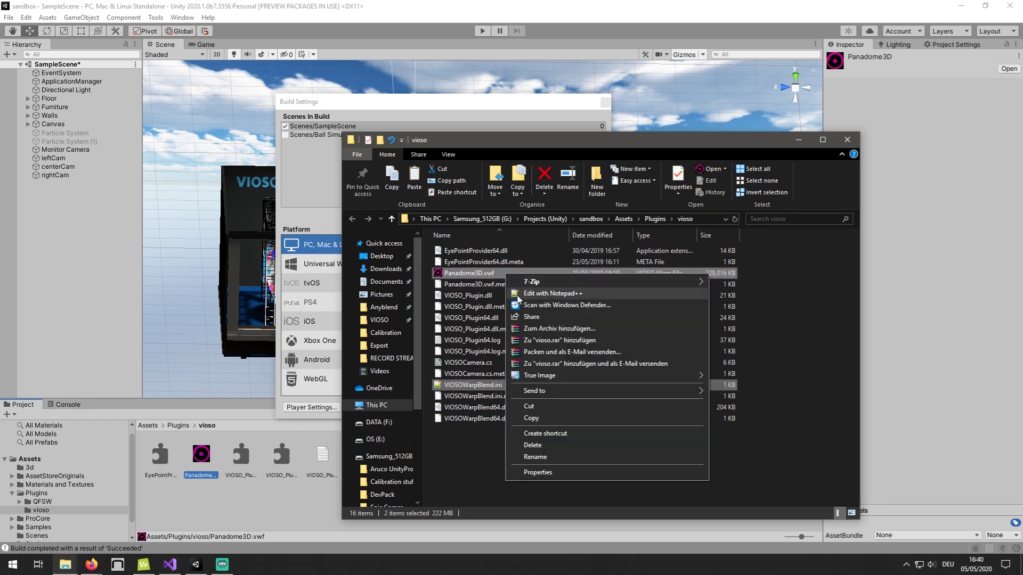
{"action": "left_click", "coordinate": [532, 419]}
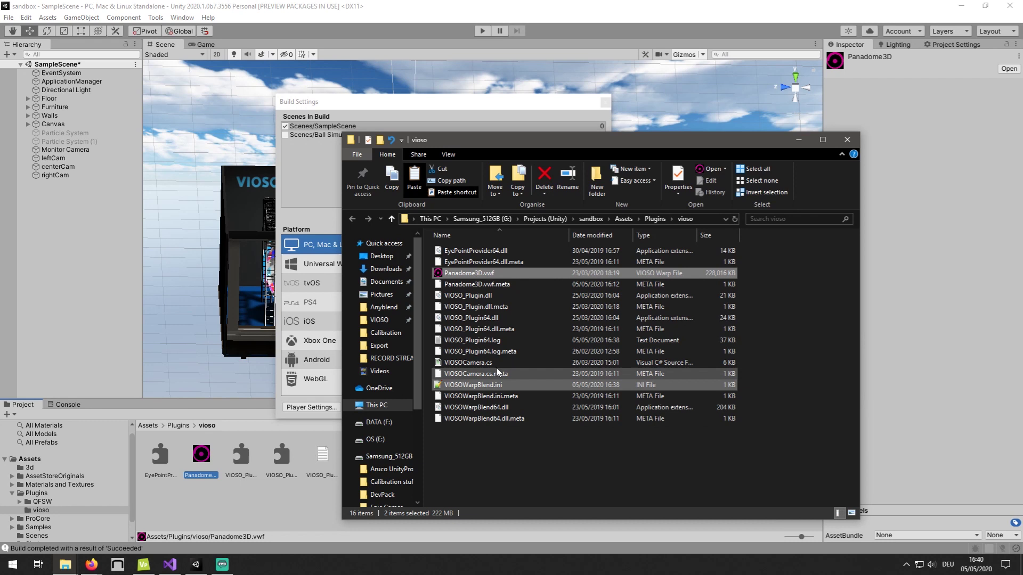
{"action": "left_click", "coordinate": [75, 563]}
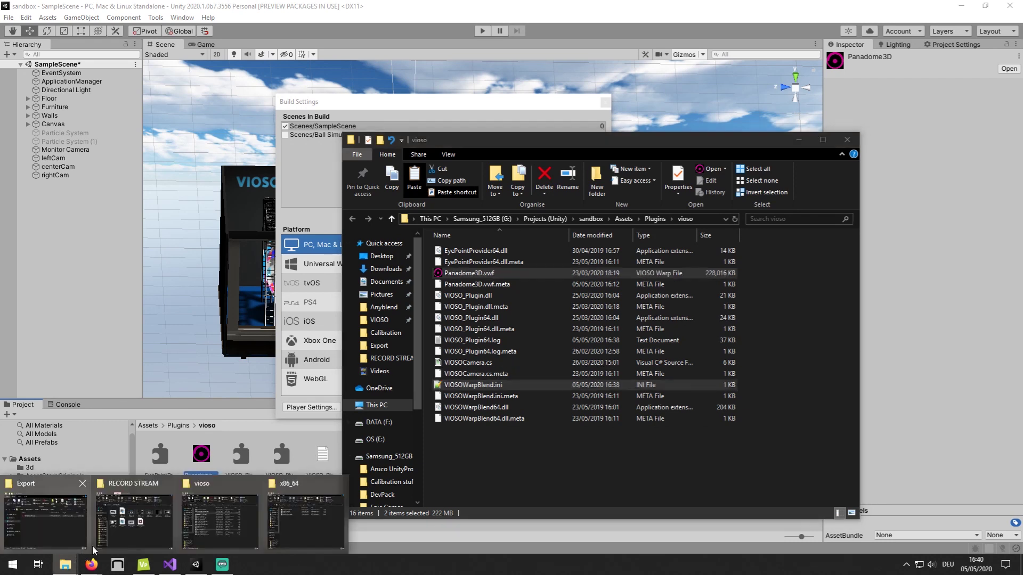
{"action": "left_click", "coordinate": [298, 511]}
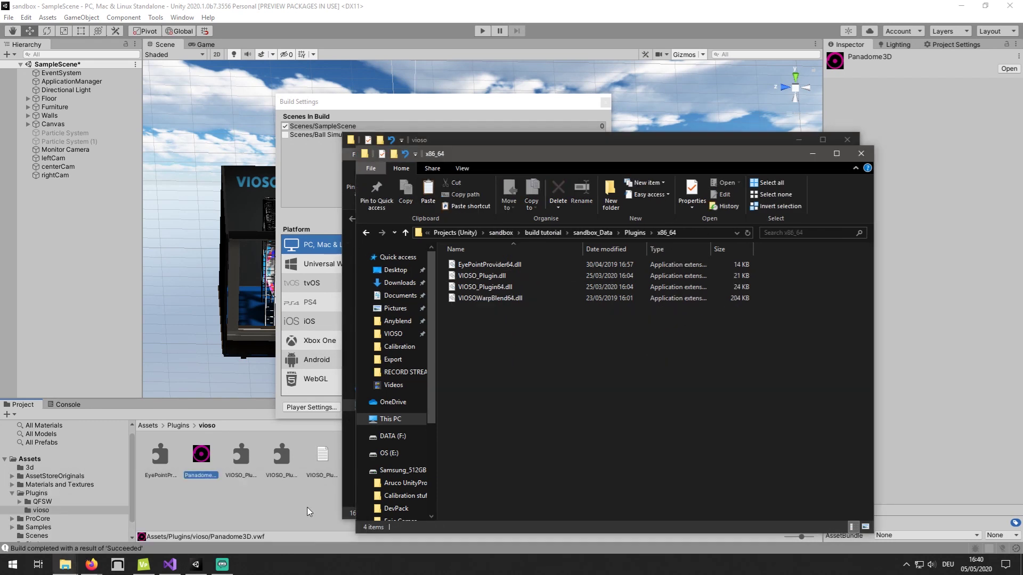
{"action": "right_click", "coordinate": [582, 343]}
{"action": "left_click", "coordinate": [619, 420]}
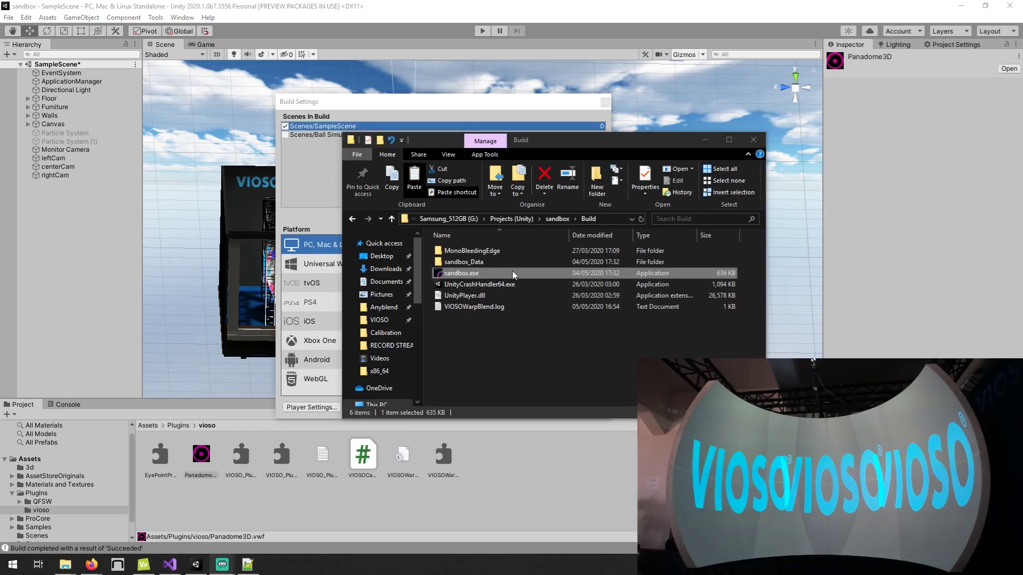
Step: Launch sandbox.exe from the Build folder and move and turn the view through the scene to check the projection
{"action": "double_click", "coordinate": [515, 274]}
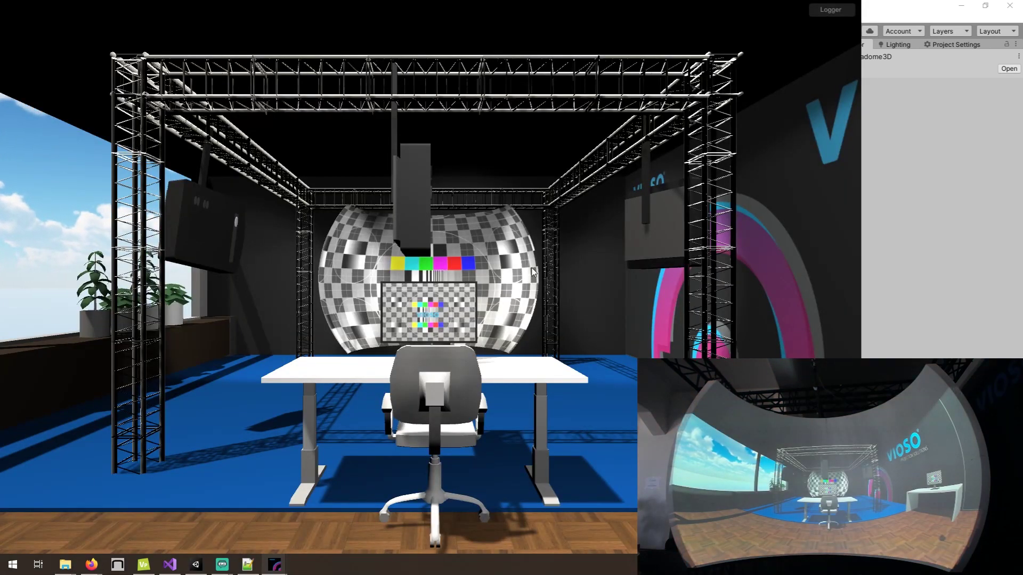
{"action": "left_click_drag", "start_coordinate": [533, 272], "coordinate": [412, 273]}
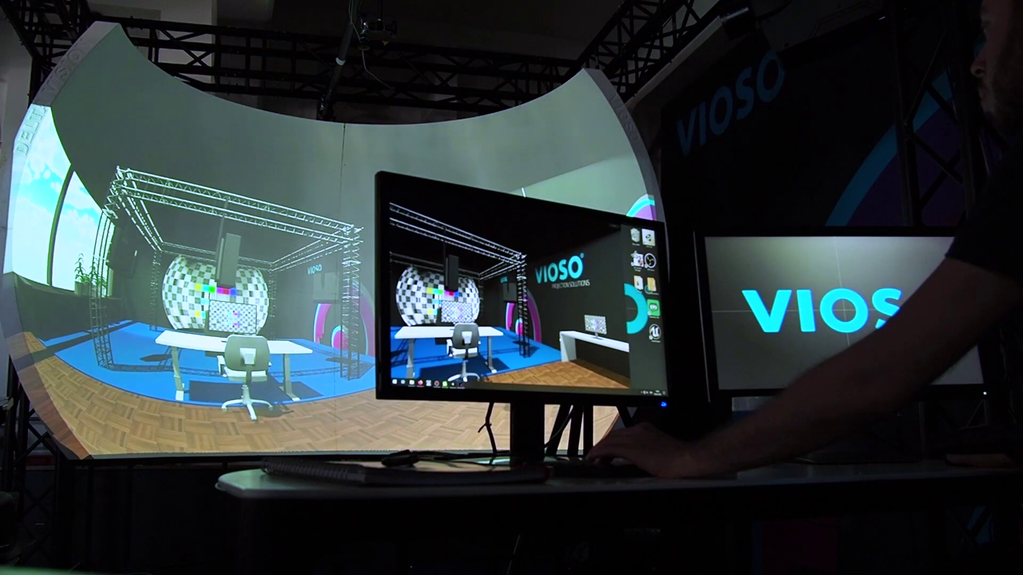
{"action": "key", "text": "Down"}
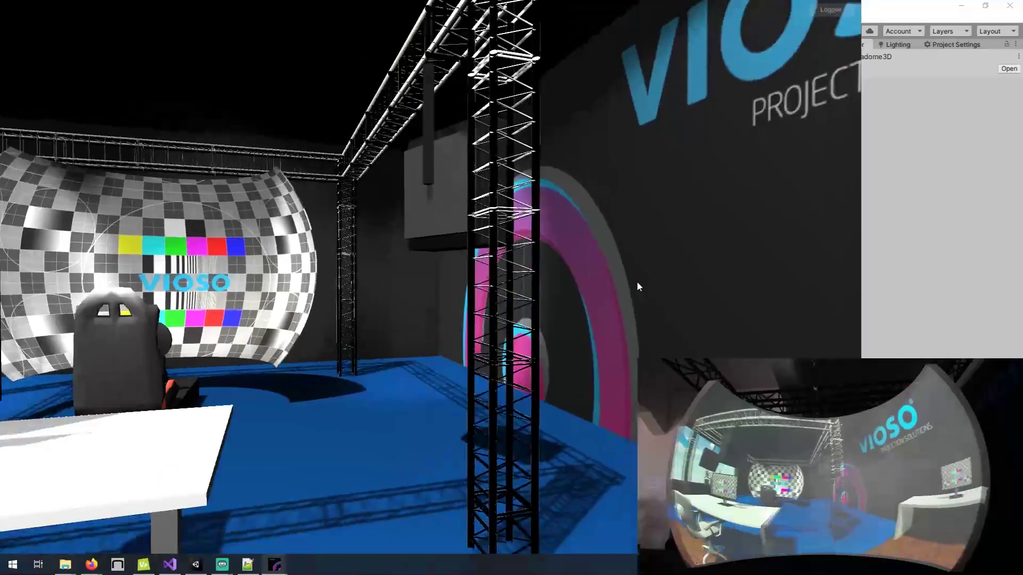
{"action": "key", "text": "Down"}
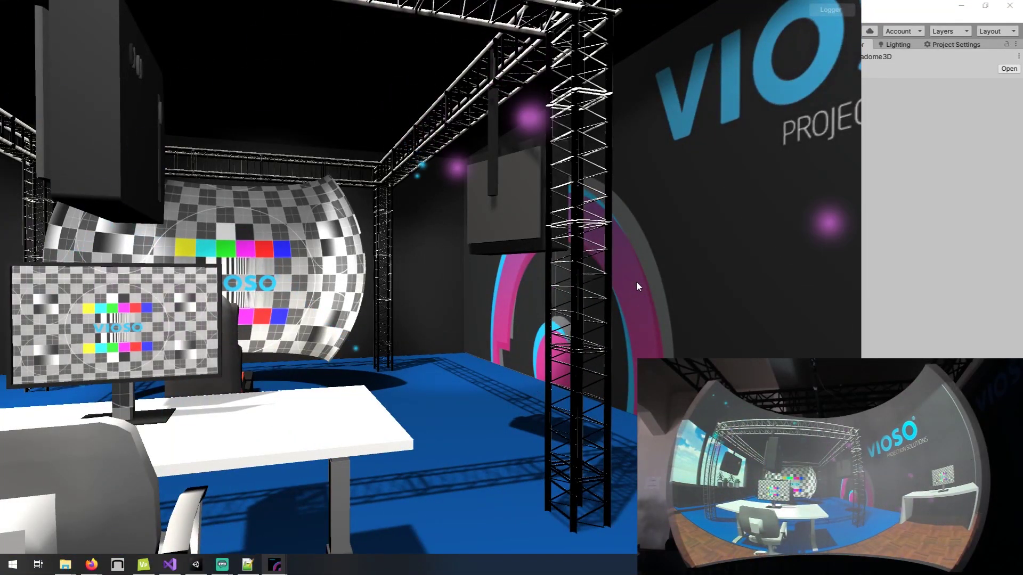
{"action": "left_click_drag", "start_coordinate": [636, 280], "coordinate": [481, 273]}
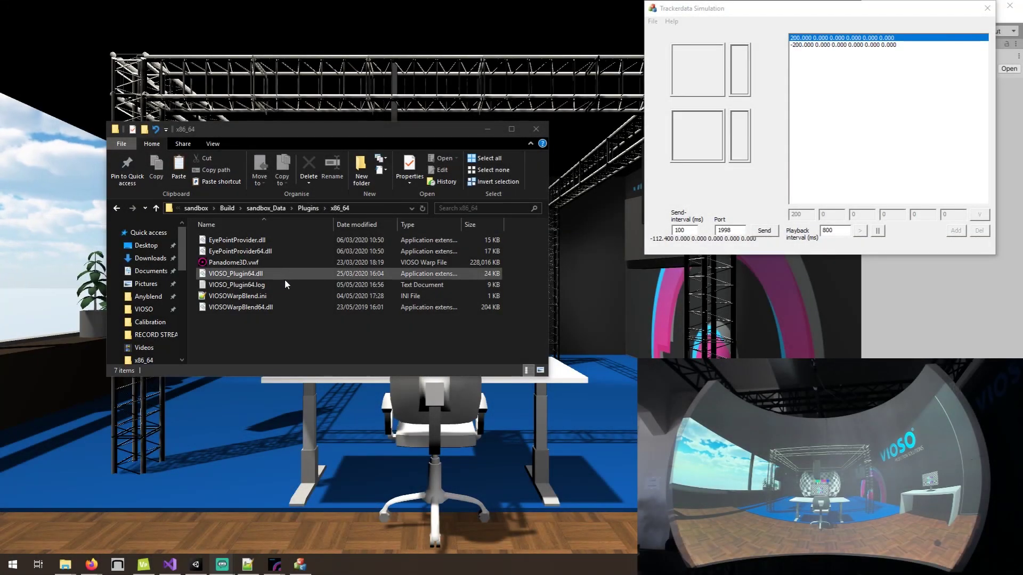
Step: Open VIOSOWarpBlend.ini from the Build x86_64 folder and examine the eyePointProvider and eyePointProviderParam lines
{"action": "double_click", "coordinate": [276, 299]}
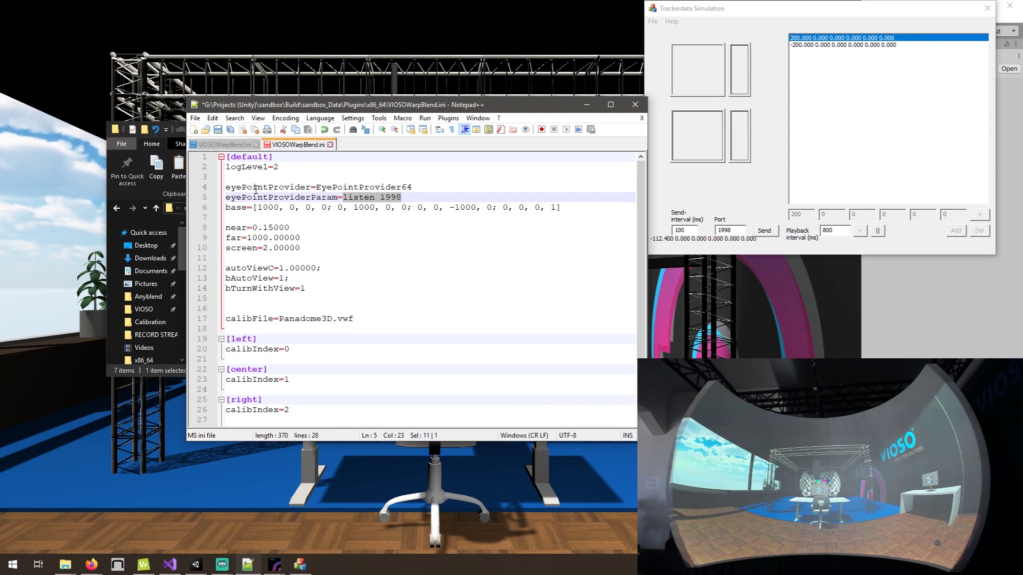
{"action": "left_click_drag", "start_coordinate": [226, 187], "coordinate": [359, 196]}
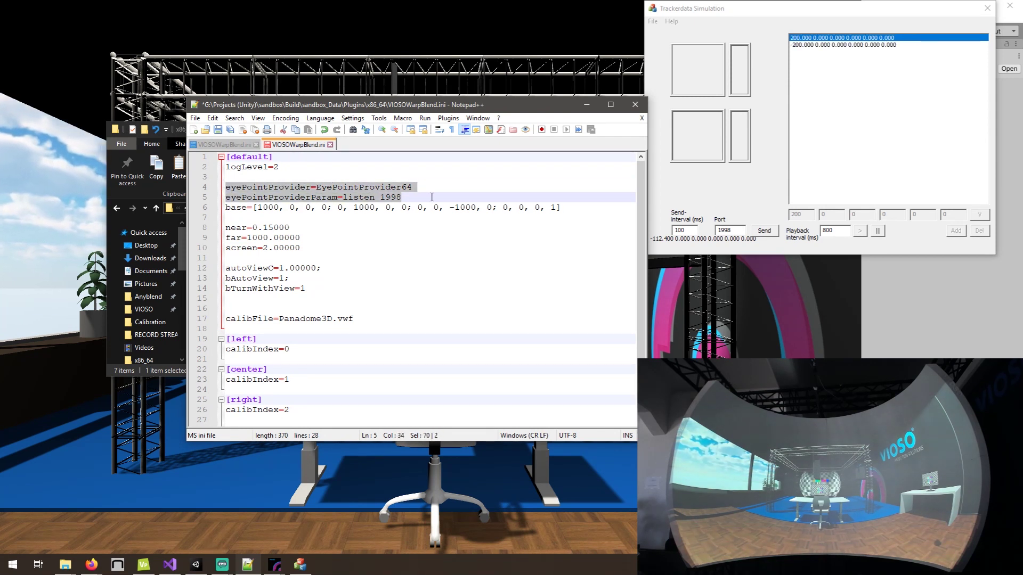
{"action": "left_click", "coordinate": [407, 198]}
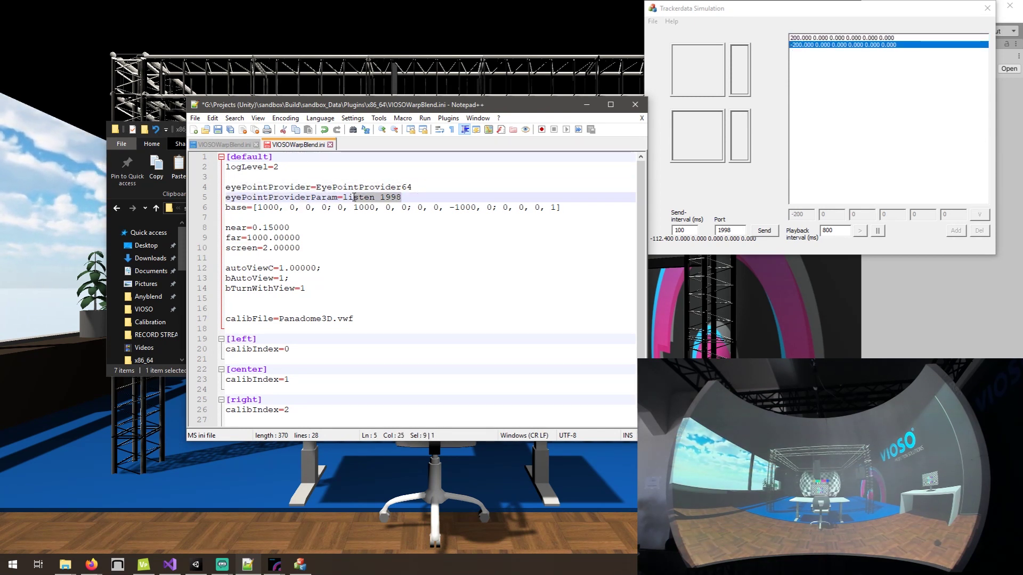
Step: Minimize Notepad++ and start sending tracker data on port 1998 from Trackerdata Simulation
{"action": "left_click", "coordinate": [587, 105]}
{"action": "left_click", "coordinate": [764, 231]}
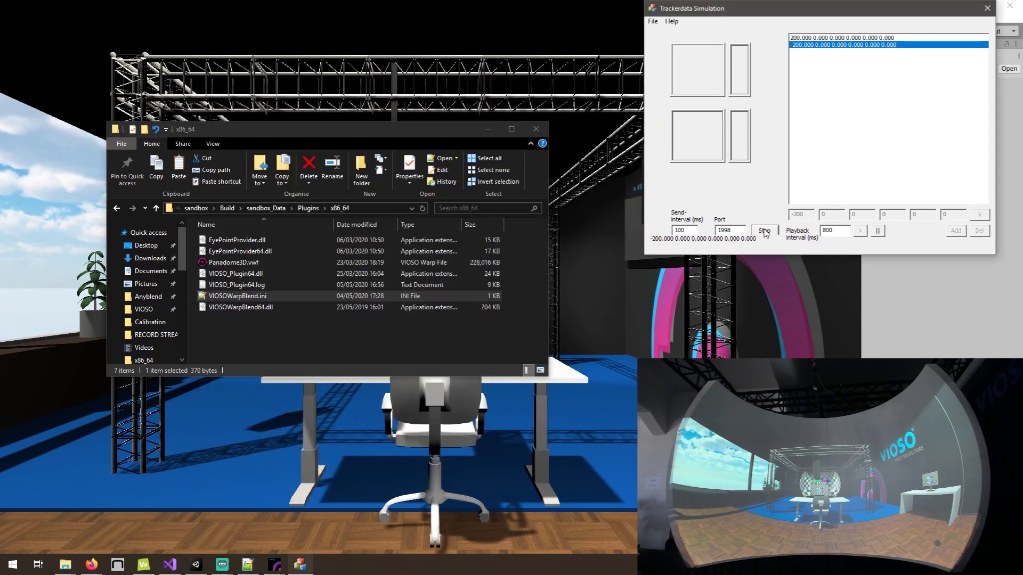